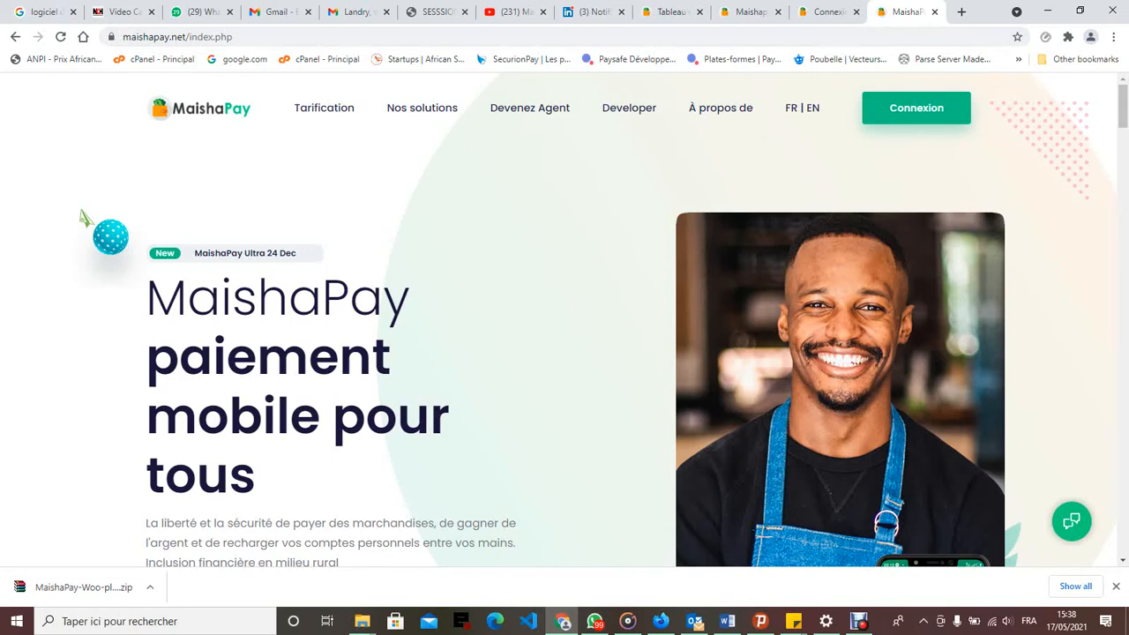
# Step: Open the Maisha Woocommerce plugin page from the MaishaPay site's developer resources and view its download offer
pyautogui.moveTo(629, 107)
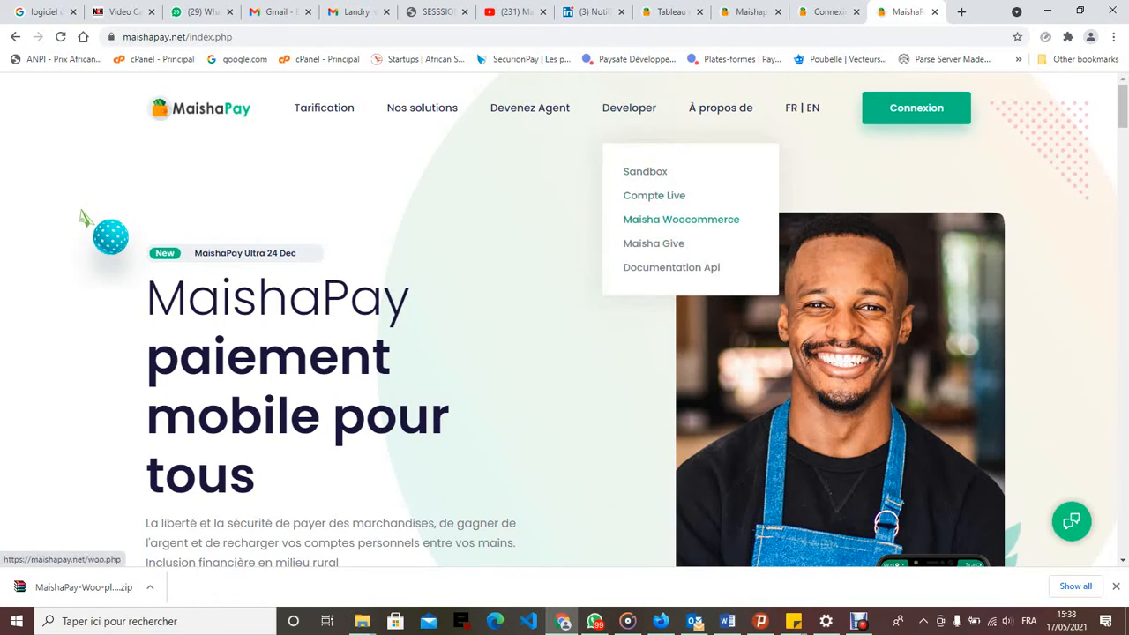
pyautogui.click(681, 219)
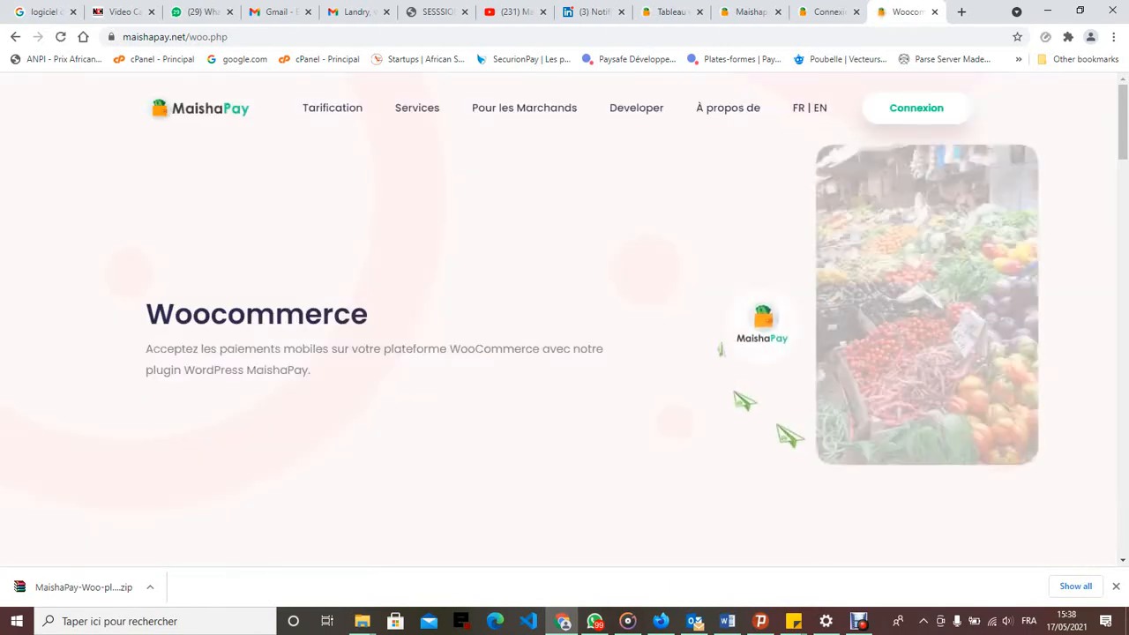
pyautogui.scroll(-1, 564, 319)
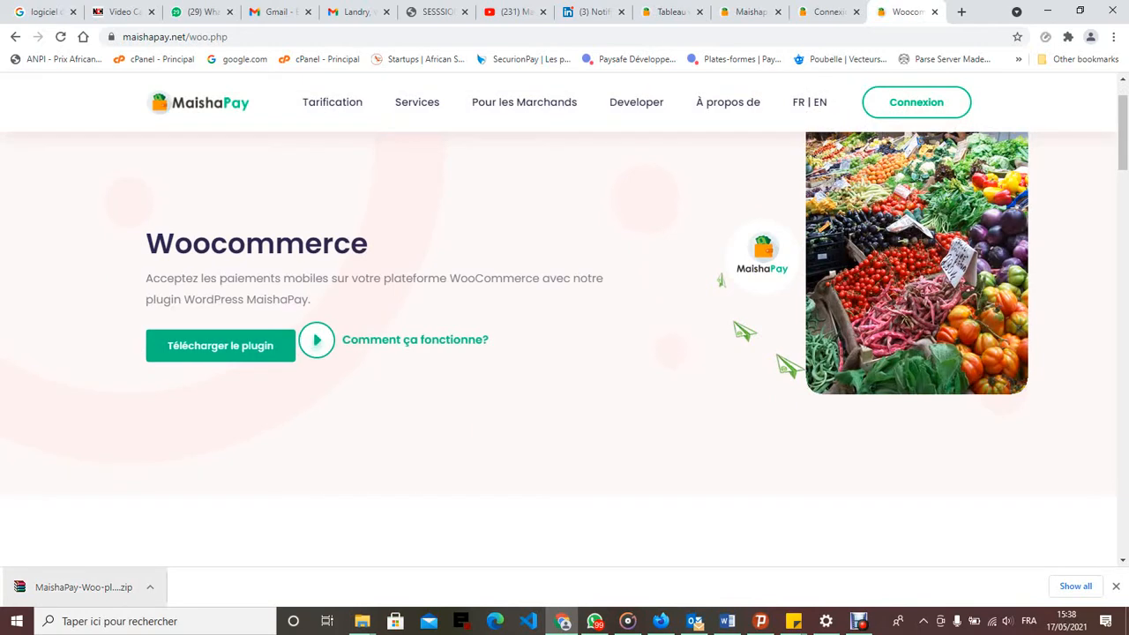
pyautogui.scroll(1, 565, 320)
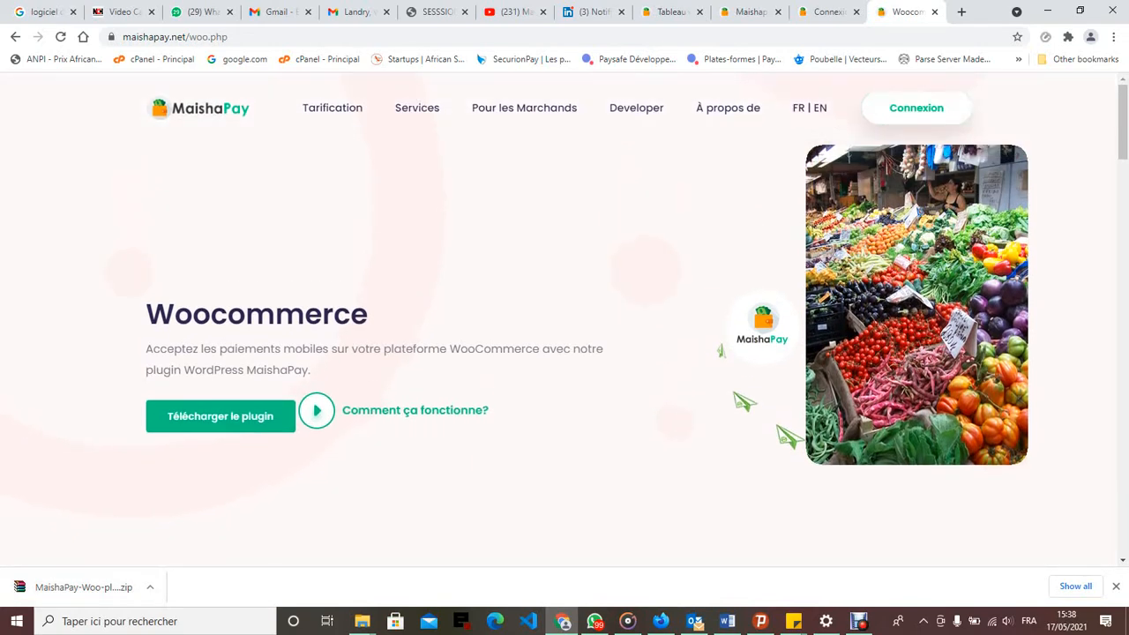
# Step: Switch to the shop's WordPress dashboard and open the upload form for adding a new extension
pyautogui.click(667, 13)
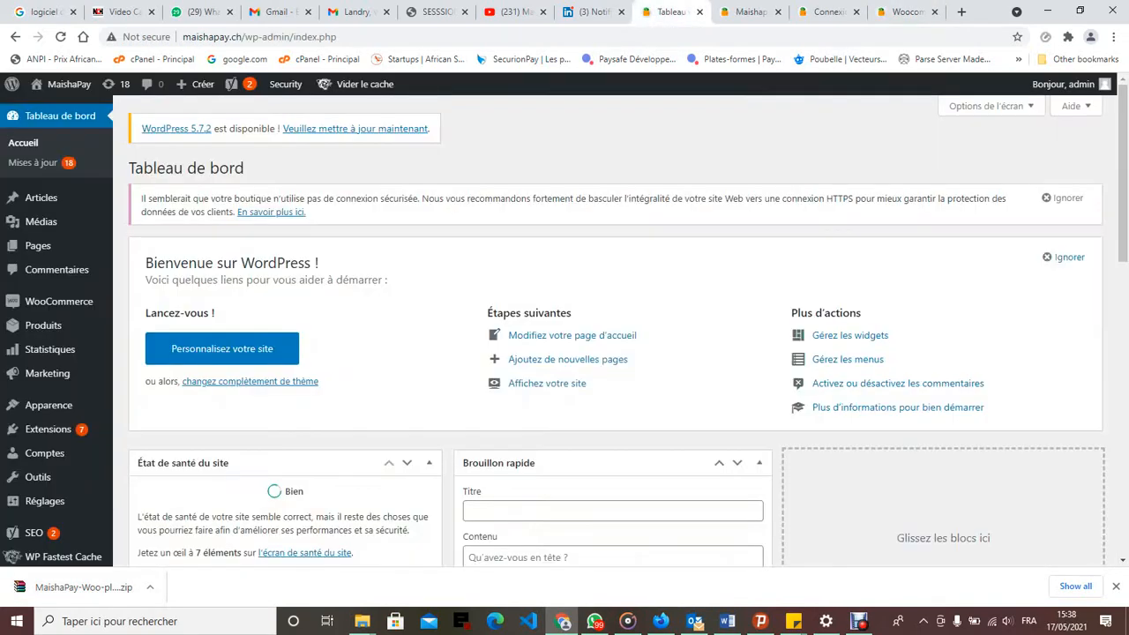
pyautogui.scroll(-2, 39, 229)
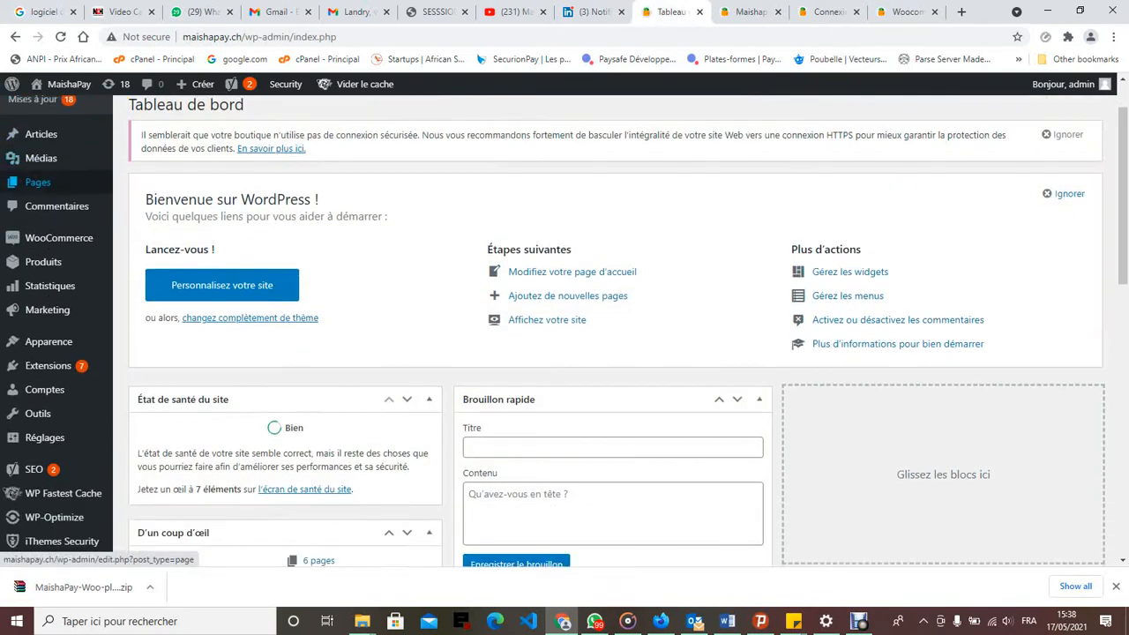
pyautogui.moveTo(48, 347)
pyautogui.scroll(2, 49, 347)
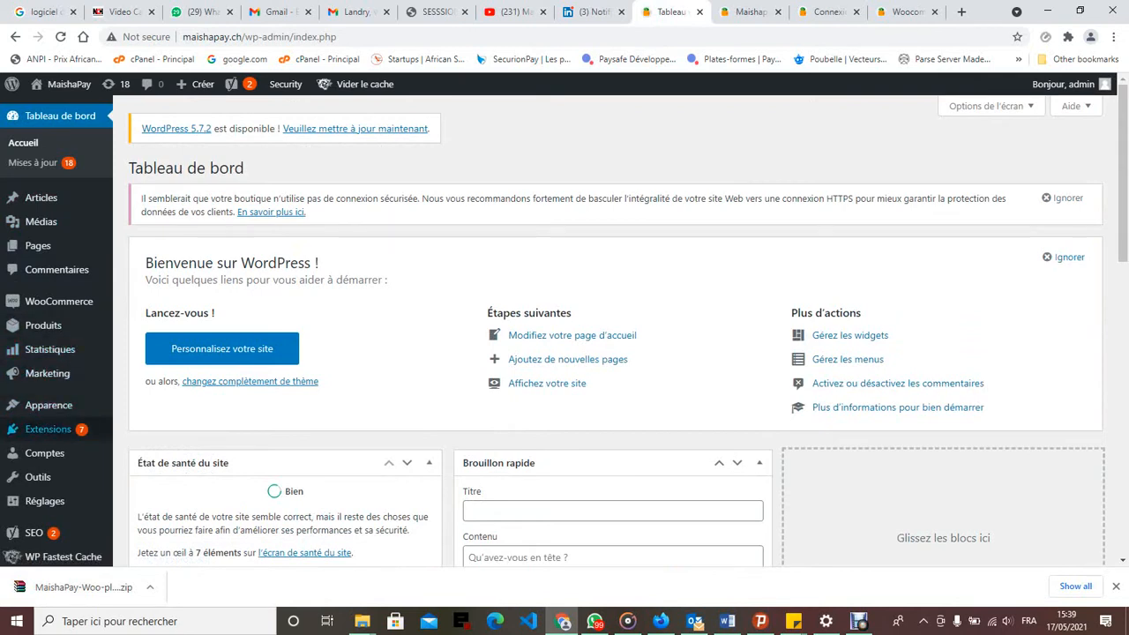
pyautogui.moveTo(49, 428)
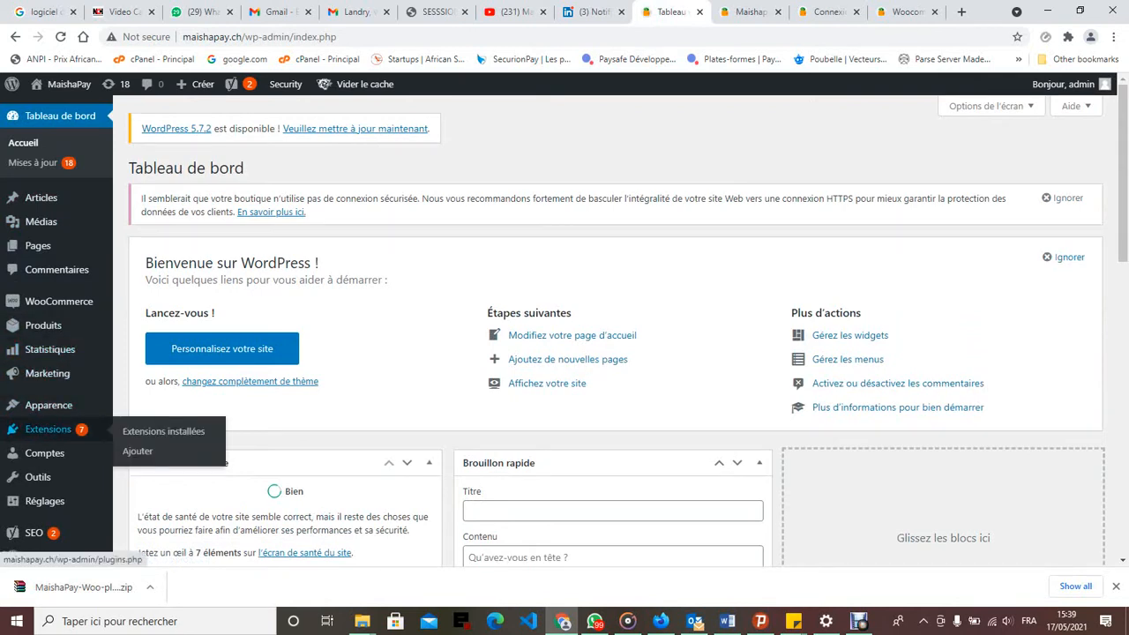
pyautogui.click(49, 429)
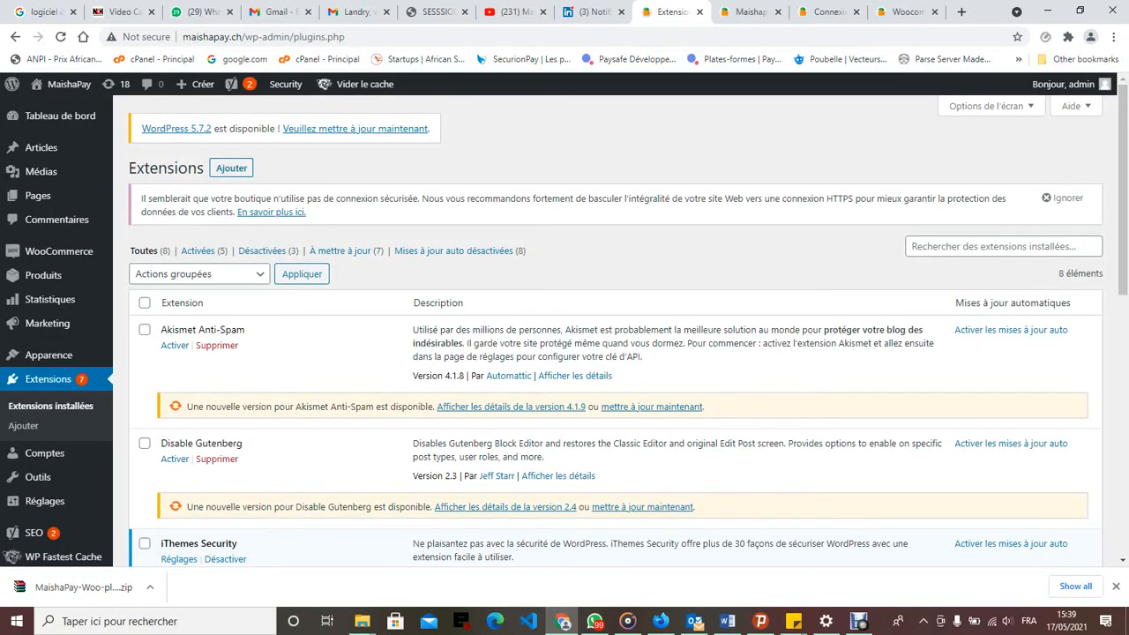
pyautogui.click(231, 168)
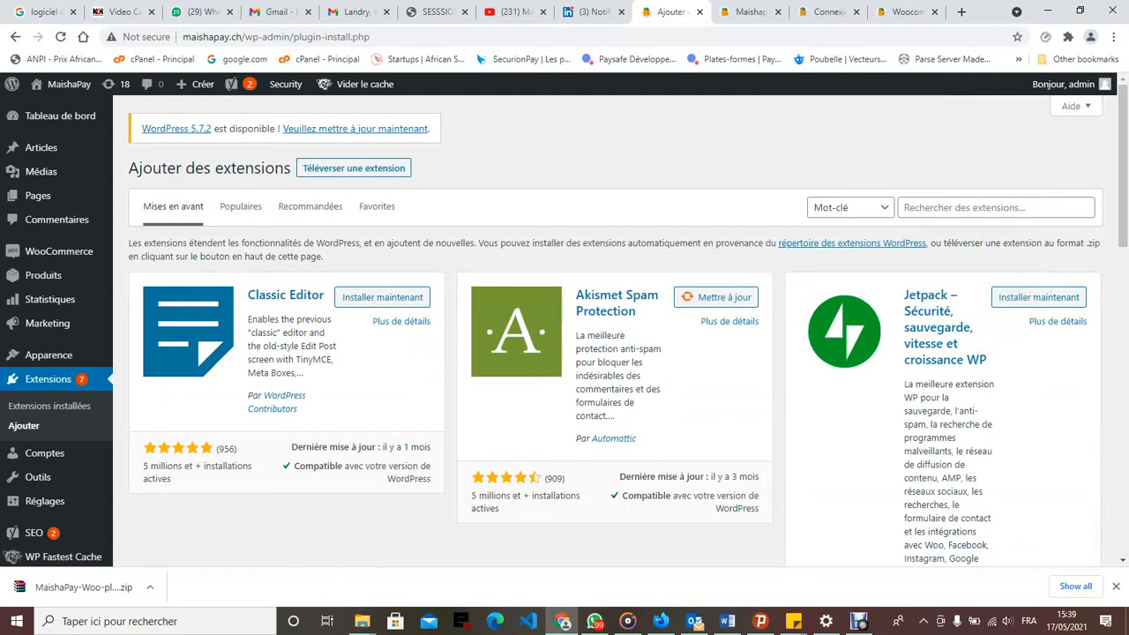
pyautogui.click(353, 168)
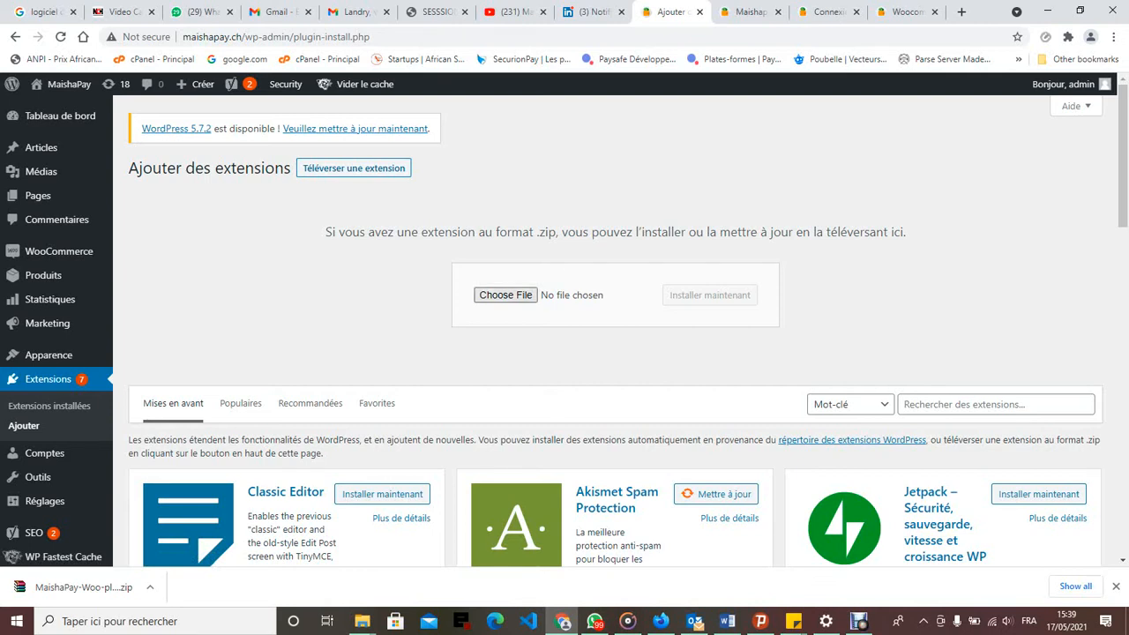
# Step: Upload MaishaPay-Woo-plugin (2).zip from the plus folder and install it as an extension
pyautogui.click(505, 295)
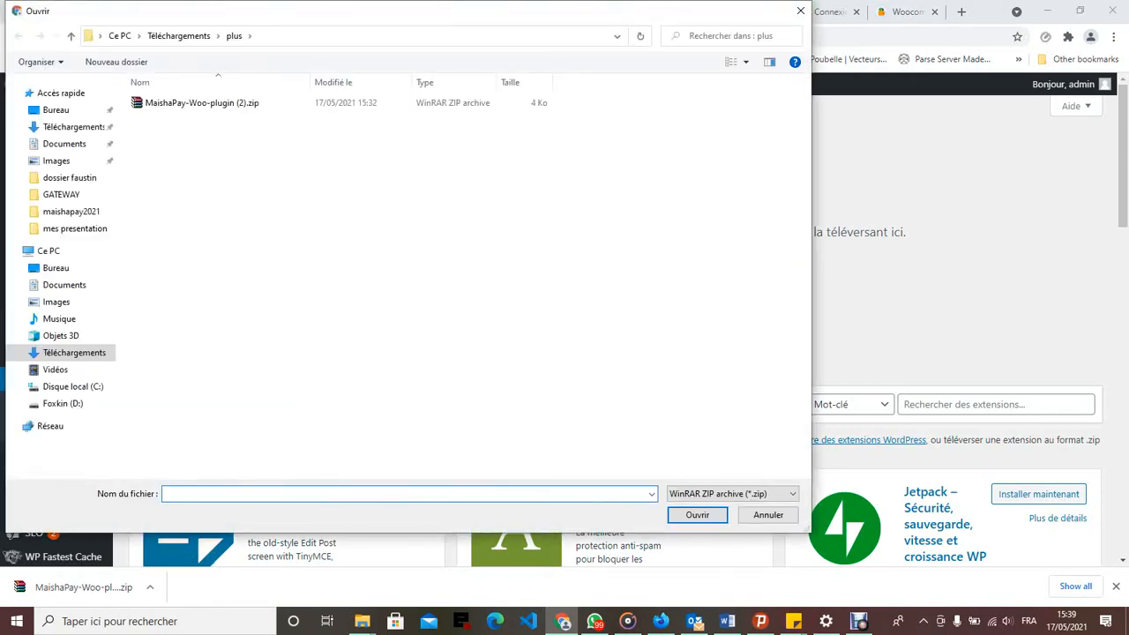
pyautogui.click(202, 104)
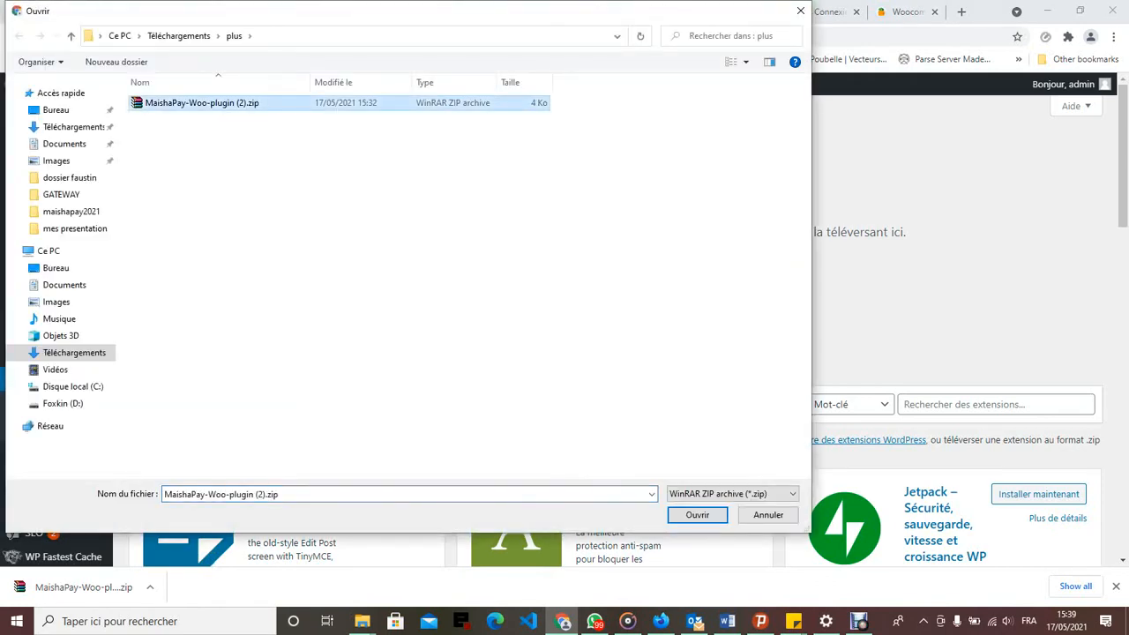
pyautogui.click(697, 515)
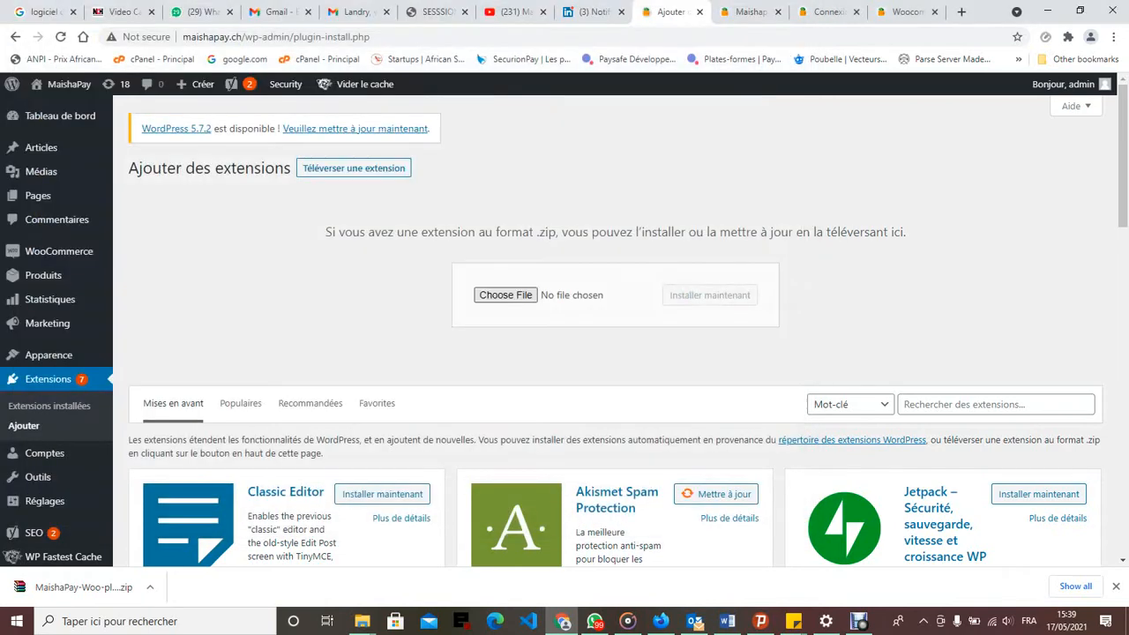
pyautogui.click(710, 296)
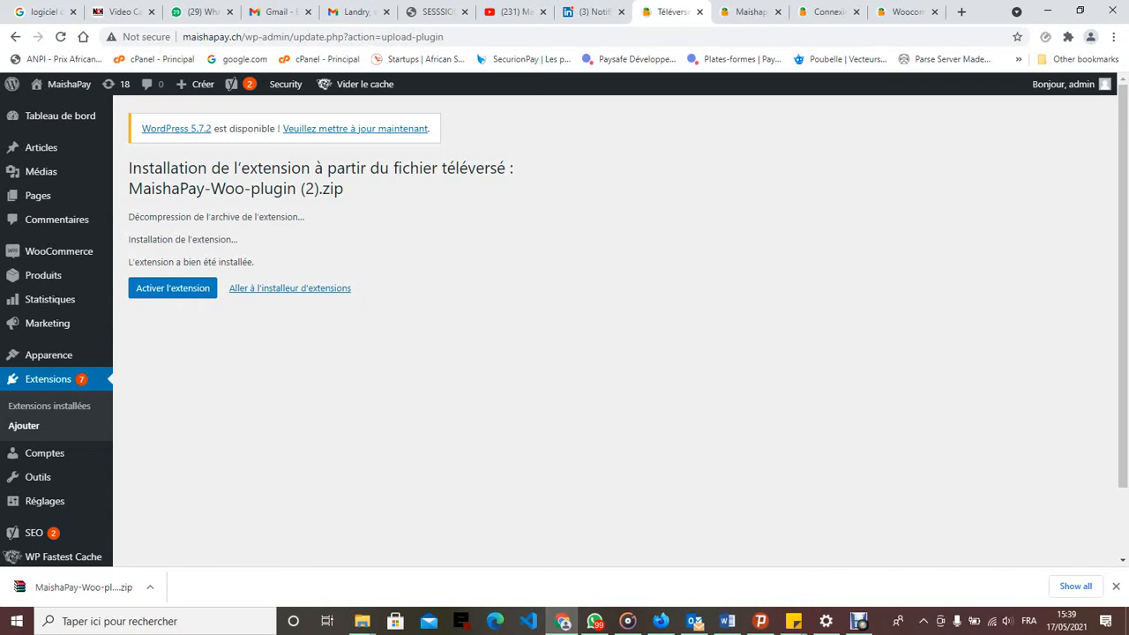
# Step: Activate the newly installed extension and check the Maishapay Mobile Money entry among the installed extensions
pyautogui.click(146, 293)
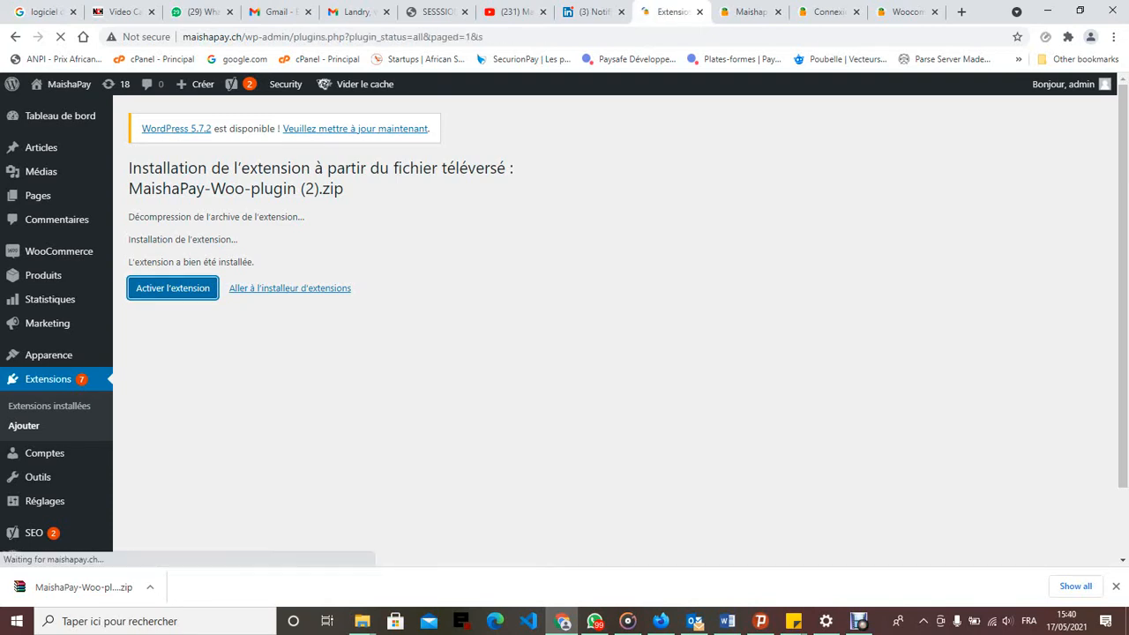
pyautogui.scroll(-3, 618, 331)
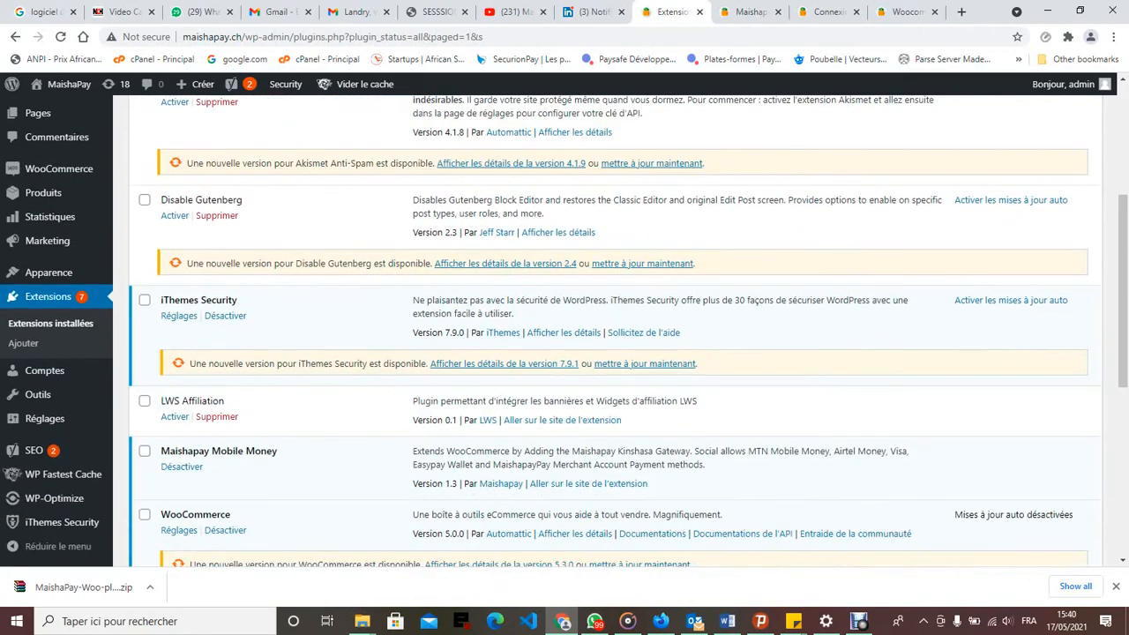
pyautogui.scroll(-1, 617, 331)
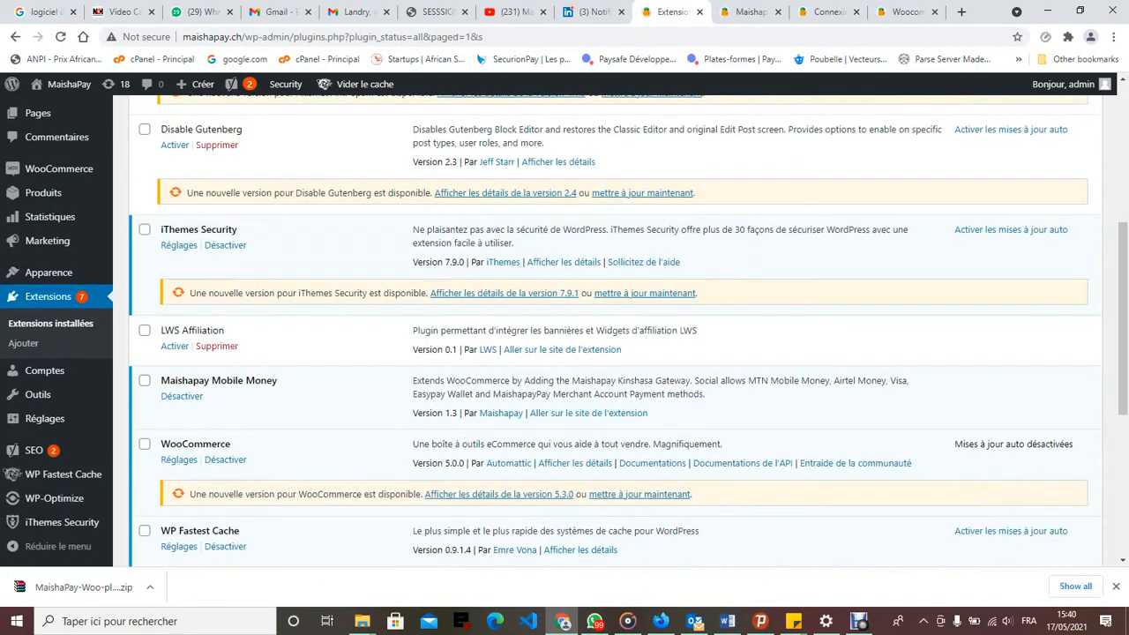
pyautogui.scroll(-3, 618, 331)
pyautogui.scroll(5, 617, 330)
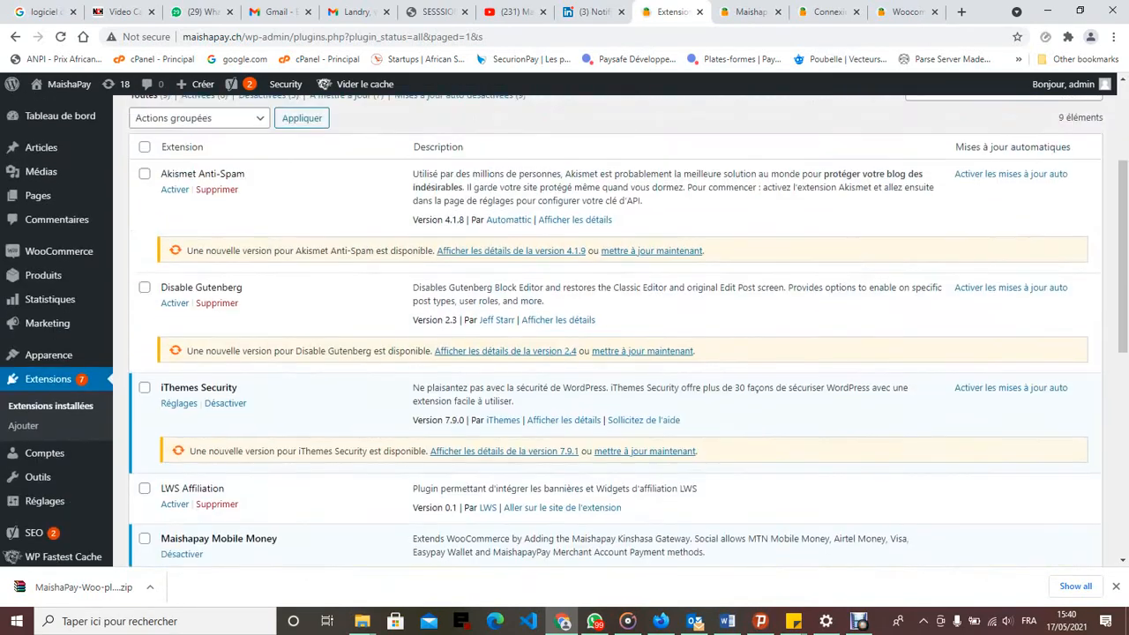
# Step: Open the payment methods page of the WooCommerce settings
pyautogui.scroll(2, 617, 331)
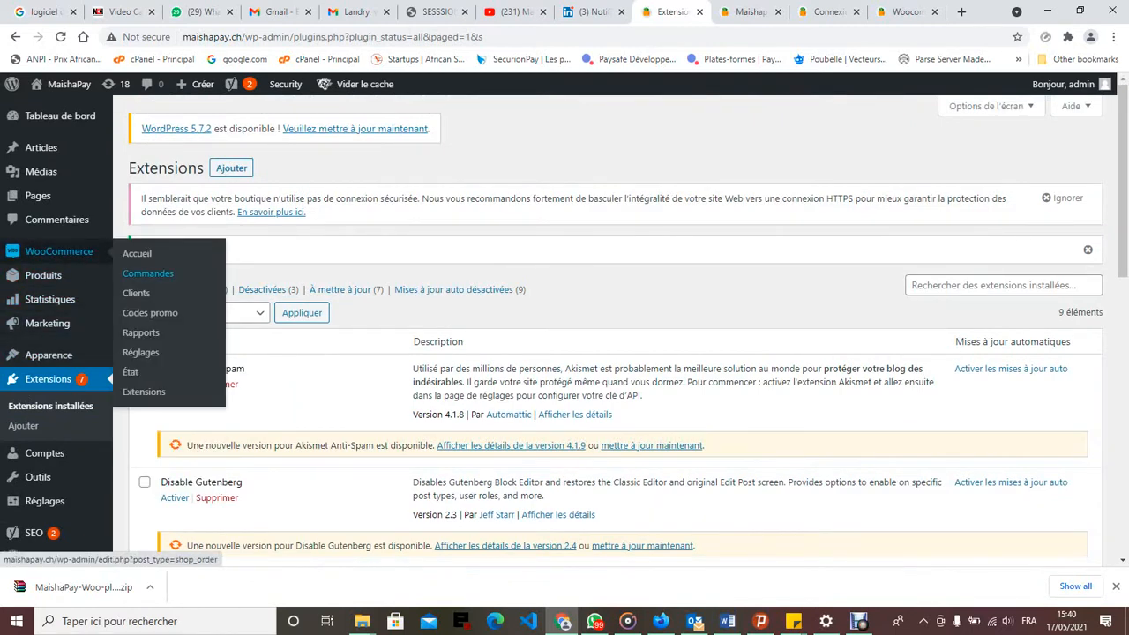
pyautogui.click(141, 352)
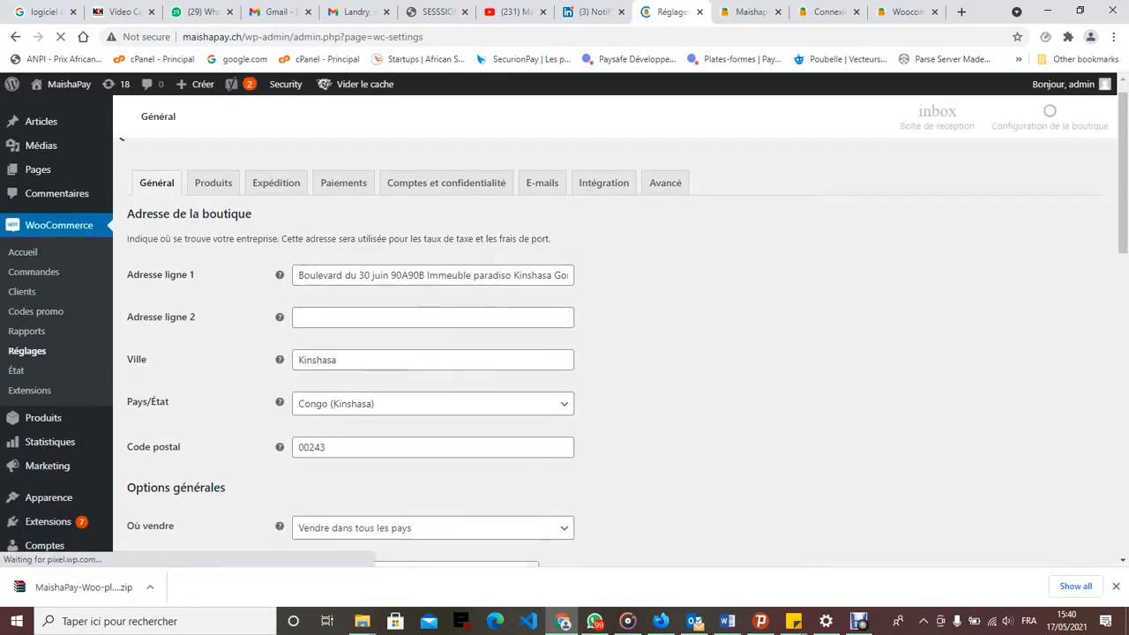
pyautogui.scroll(-4, 564, 327)
pyautogui.scroll(4, 565, 327)
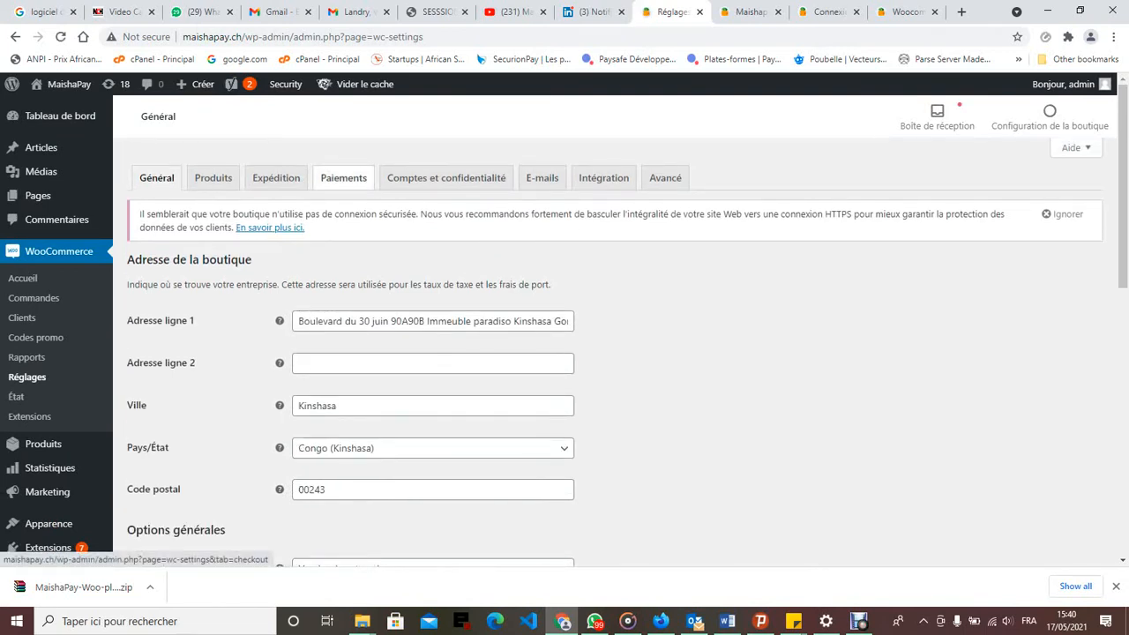
pyautogui.click(343, 178)
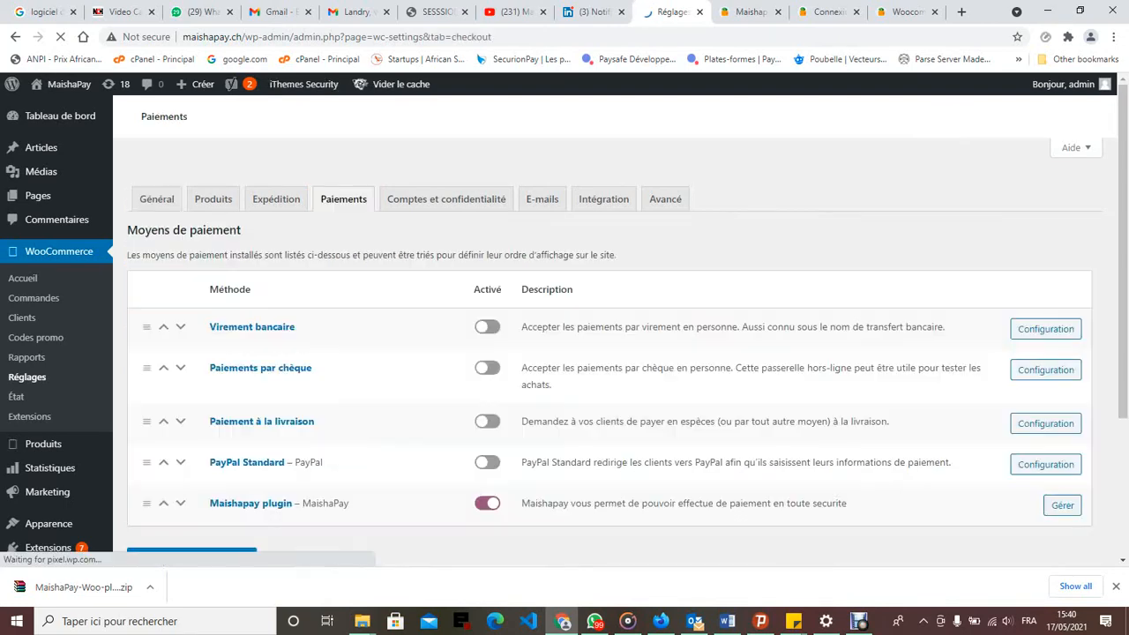
# Step: Open the Maishapay plugin's payment method configuration and review its title, description, Maishapay ID, currency and mode
pyautogui.scroll(-3, 608, 353)
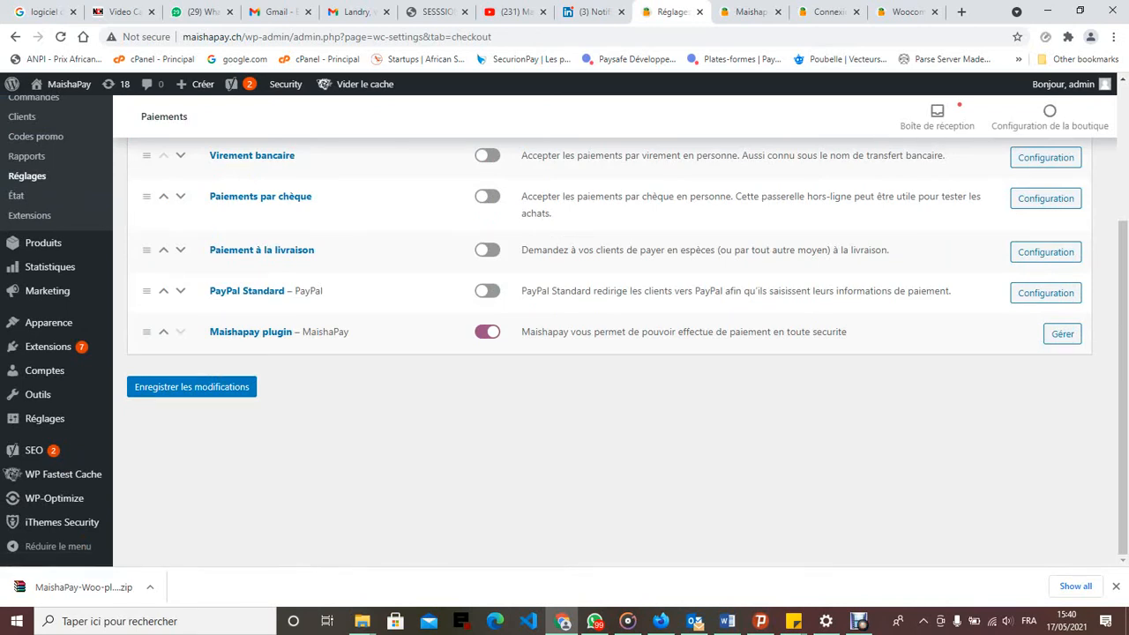
pyautogui.click(1062, 334)
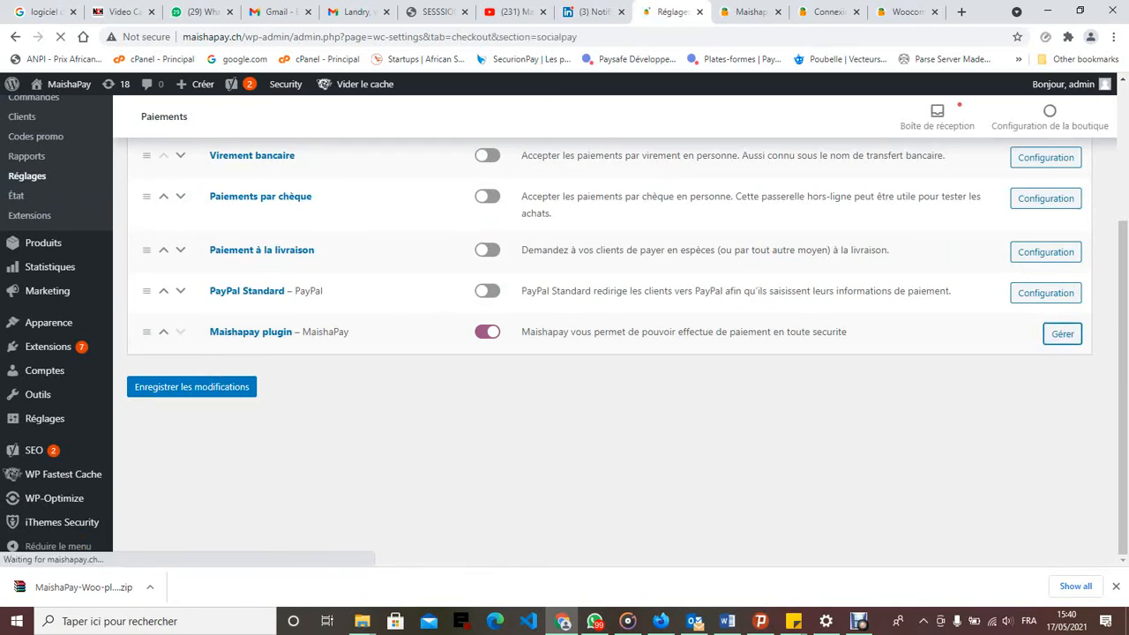
pyautogui.scroll(-3, 615, 331)
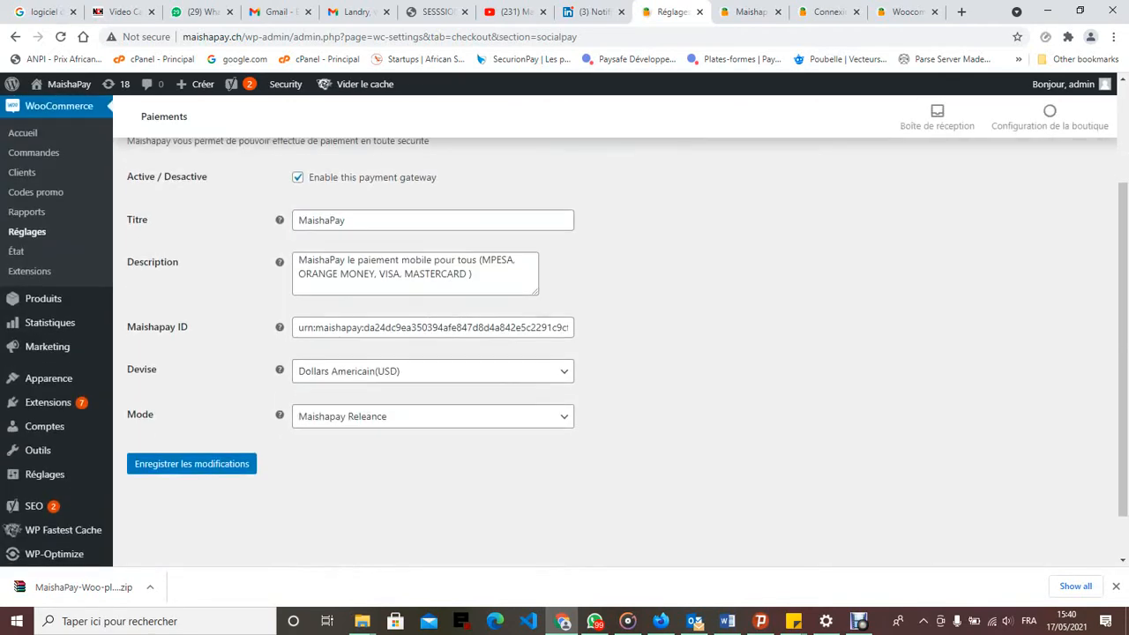
pyautogui.scroll(3, 615, 330)
pyautogui.scroll(-3, 615, 331)
pyautogui.scroll(2, 615, 331)
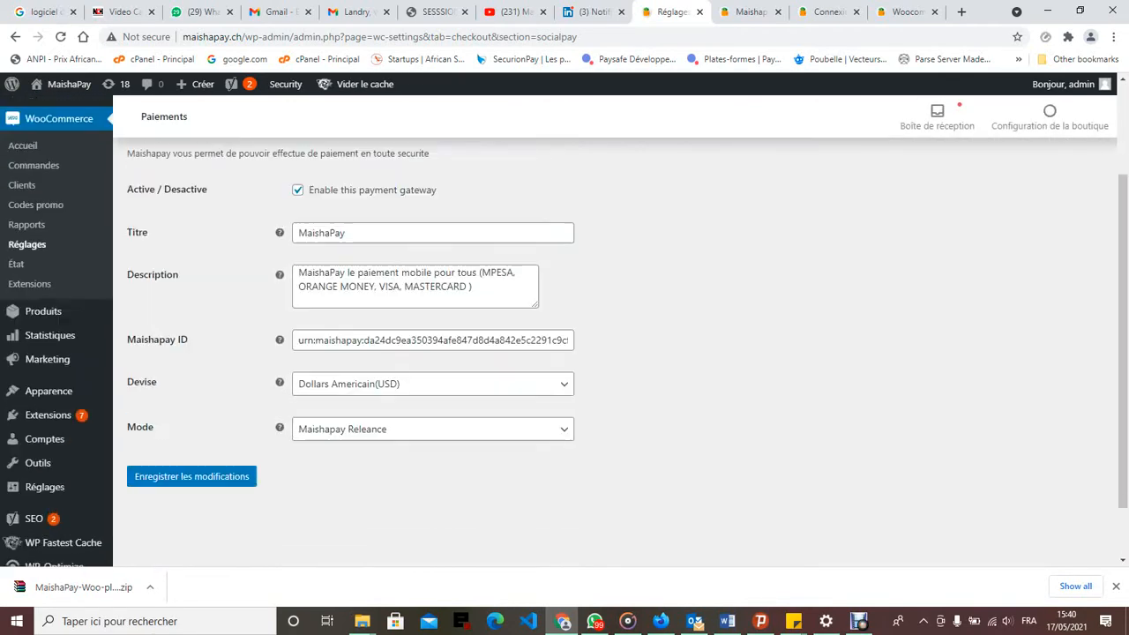
pyautogui.scroll(3, 615, 331)
pyautogui.scroll(-3, 615, 331)
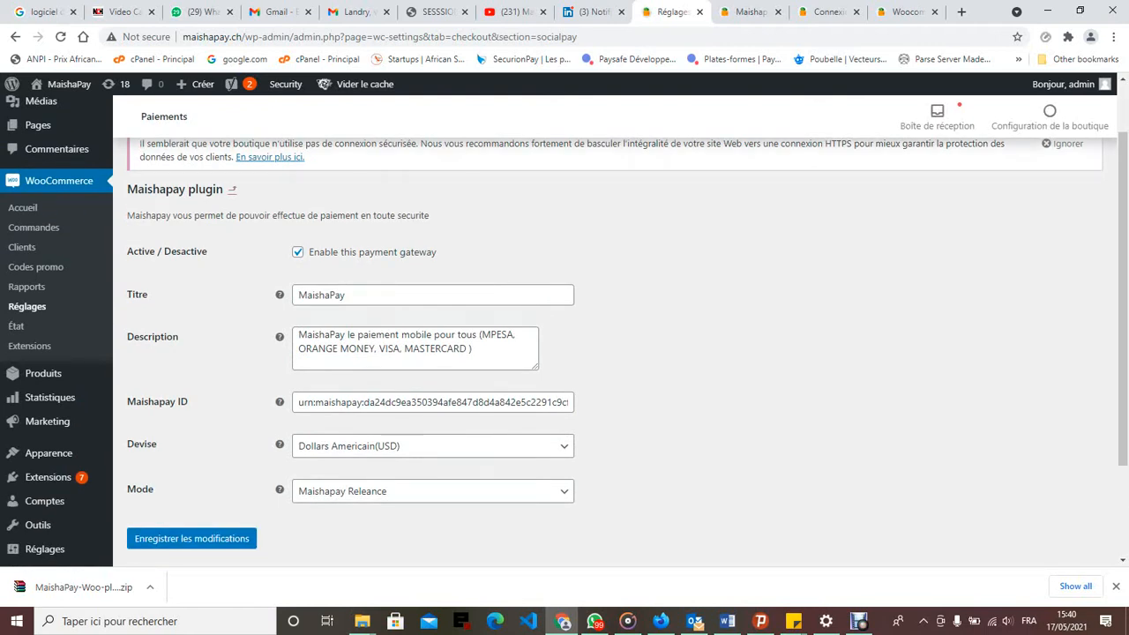
pyautogui.scroll(1, 615, 331)
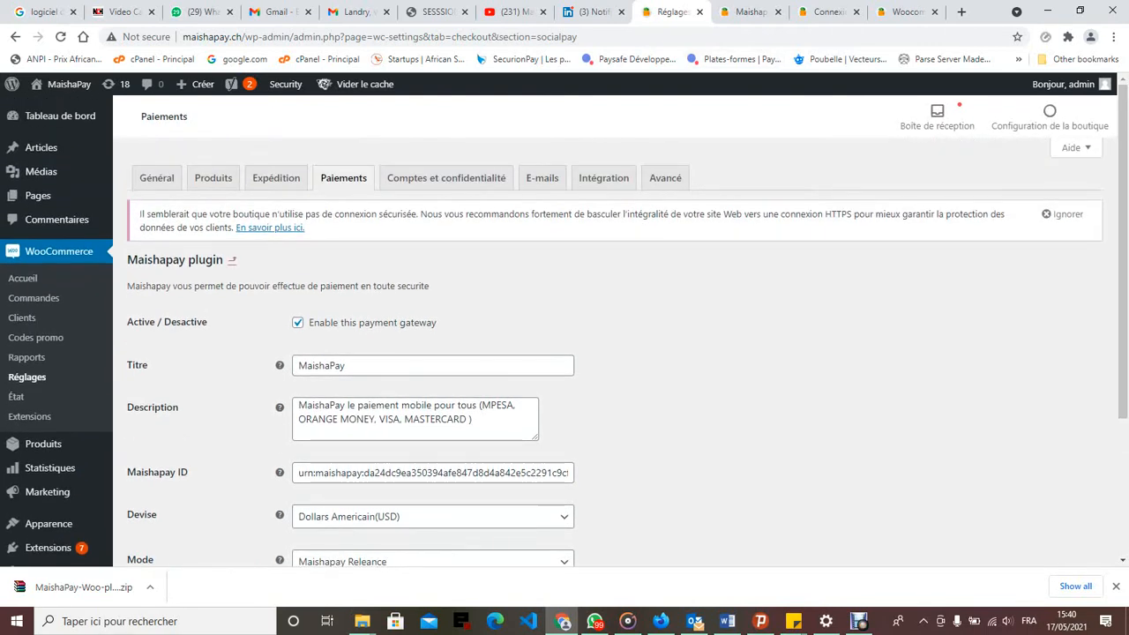
# Step: Switch to the MaishaPay sandbox sign-in page and log in with the account's email address and password
pyautogui.click(751, 12)
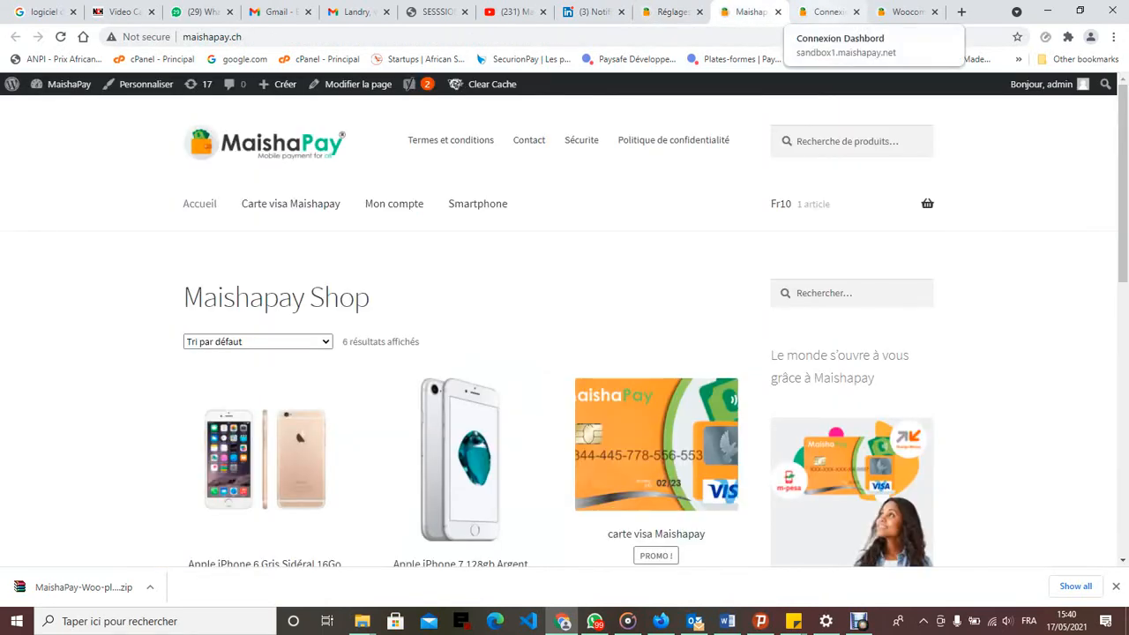
pyautogui.click(828, 12)
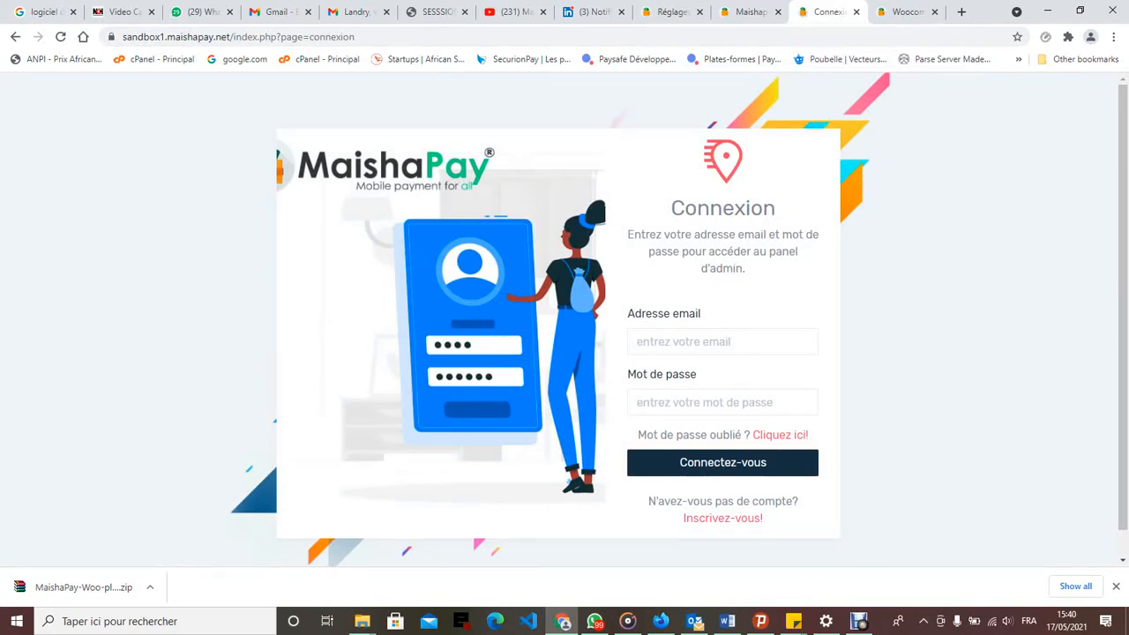
pyautogui.click(722, 342)
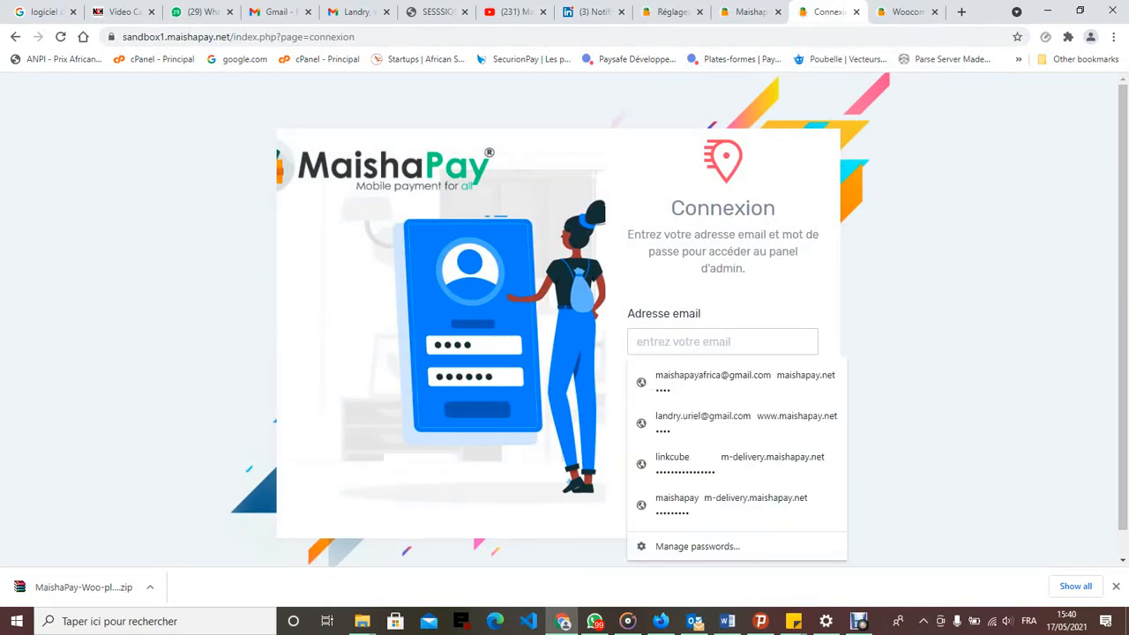
pyautogui.write('tres')
pyautogui.press('Down')
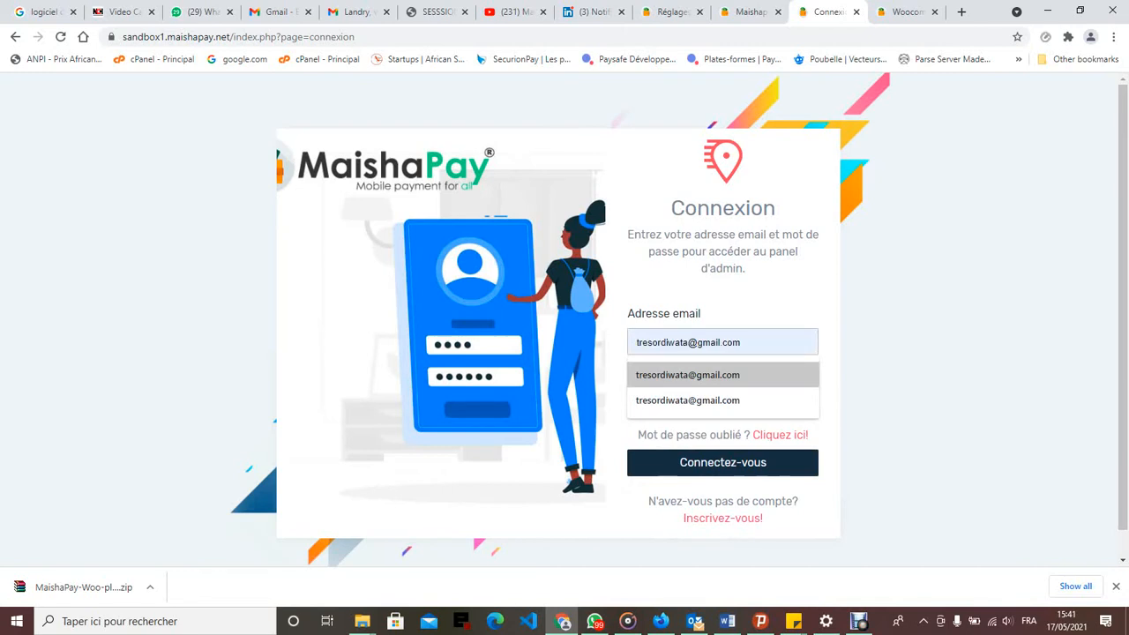
pyautogui.press('Return')
pyautogui.press('Tab')
pyautogui.press('Escape')
pyautogui.write('•••••••')
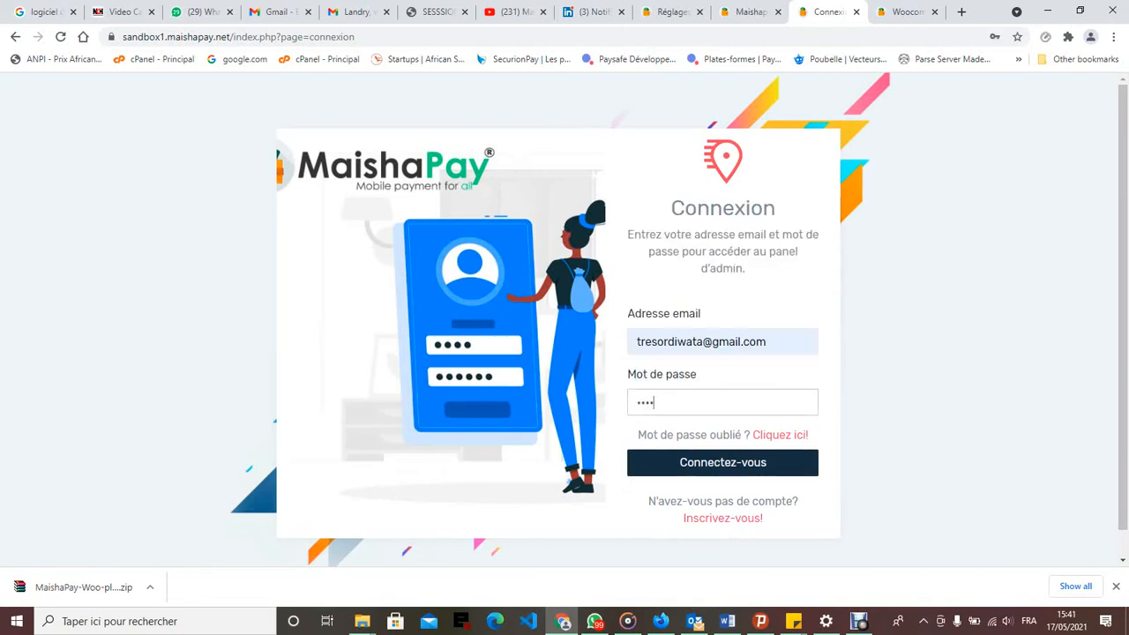
pyautogui.write('•')
pyautogui.press('Return')
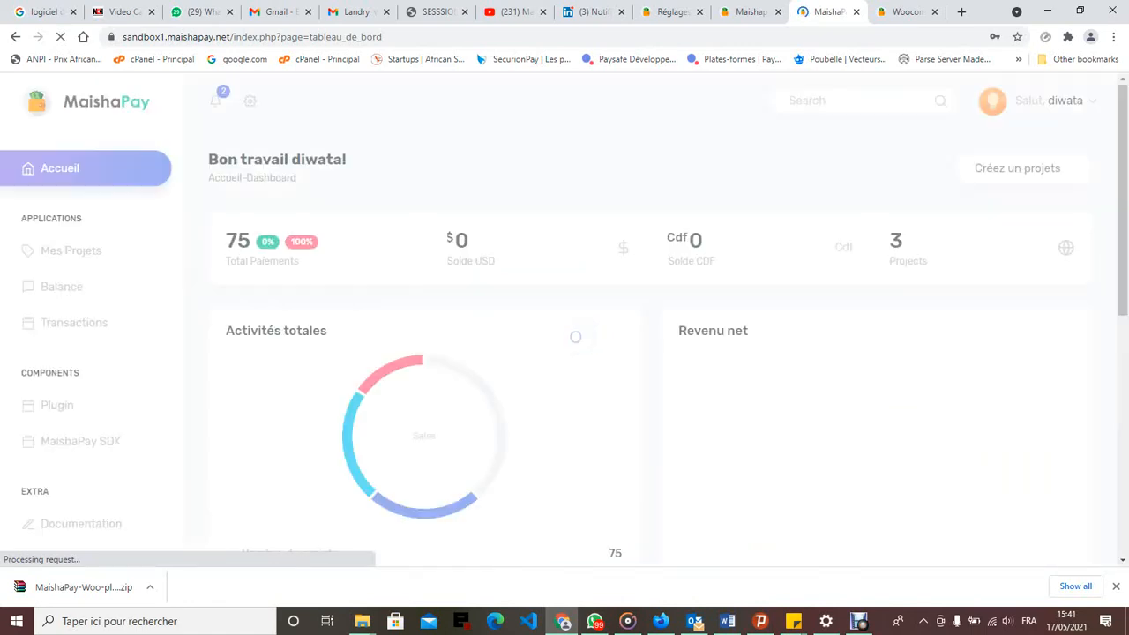
# Step: Open the list of MaishaPay projects from the dashboard and start adding a new project
pyautogui.scroll(-2, 651, 353)
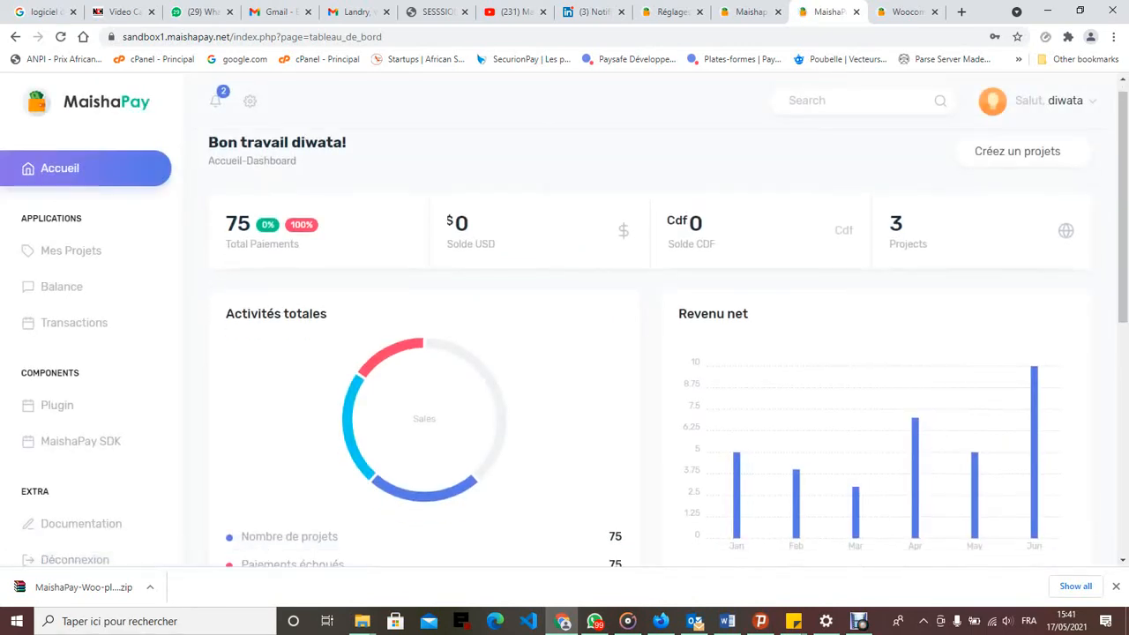
pyautogui.scroll(2, 651, 353)
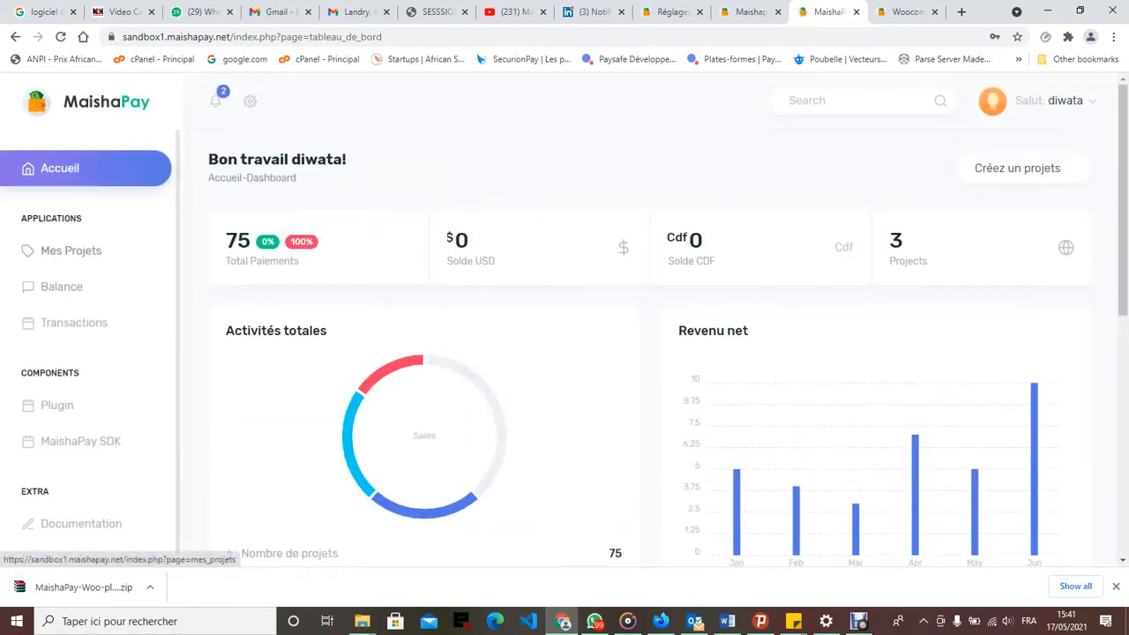
pyautogui.click(70, 251)
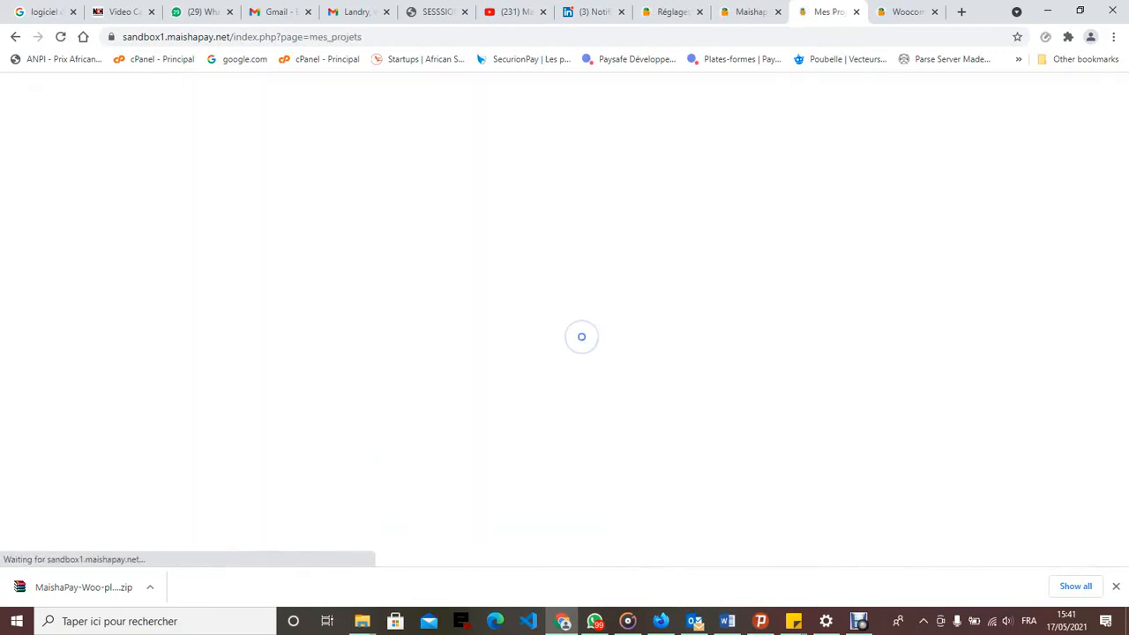
pyautogui.scroll(-2, 651, 353)
pyautogui.scroll(2, 651, 353)
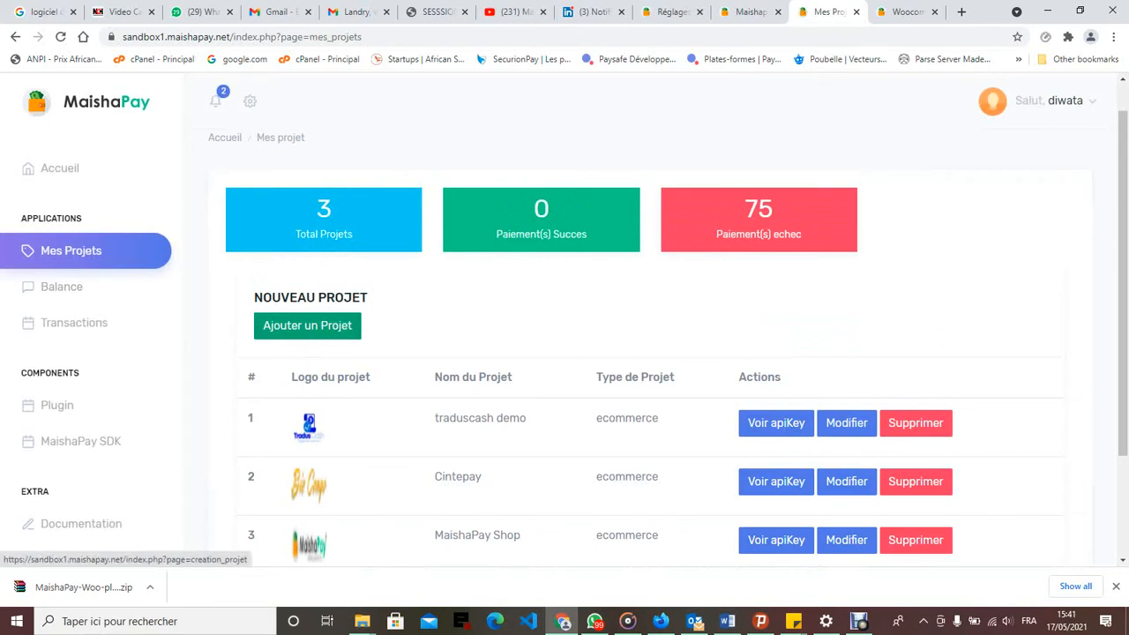
pyautogui.click(307, 326)
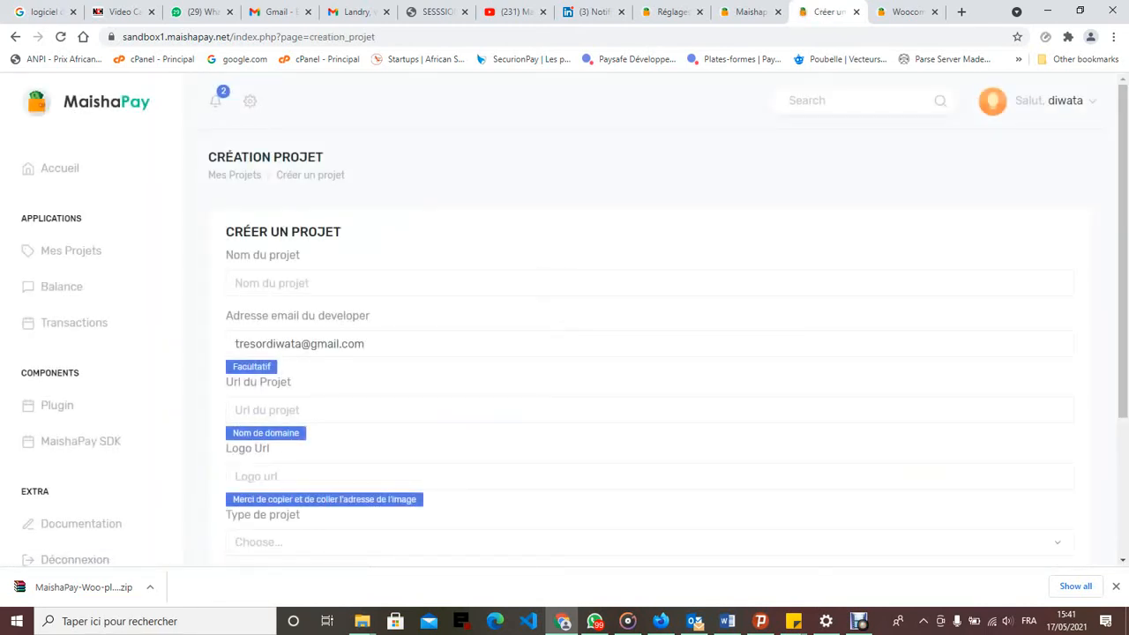
pyautogui.click(649, 283)
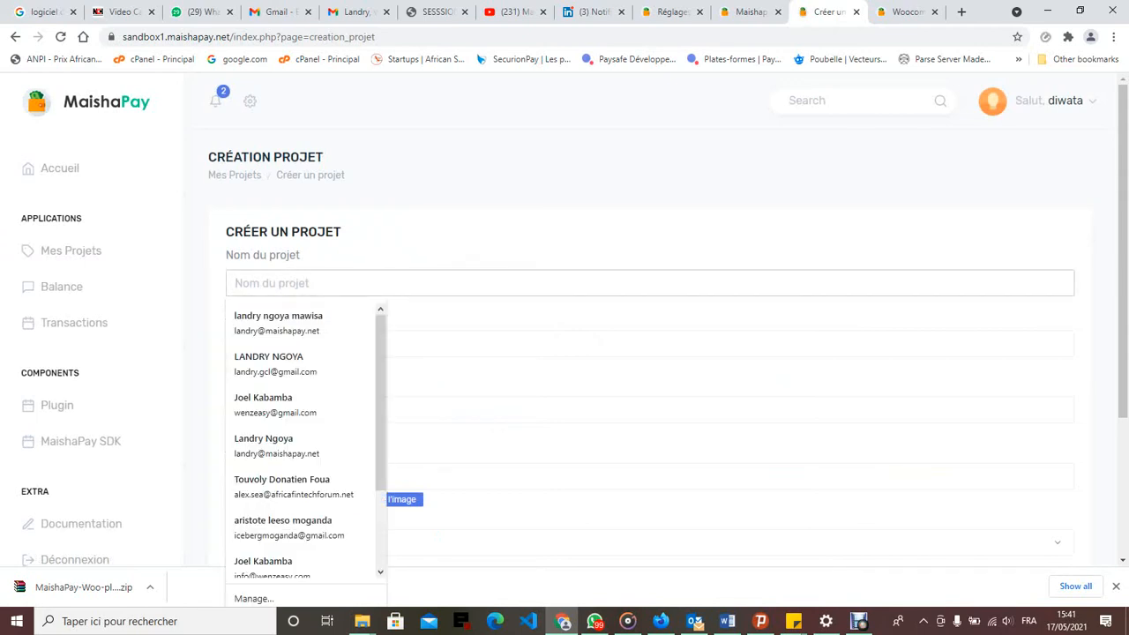
pyautogui.write('Maisha')
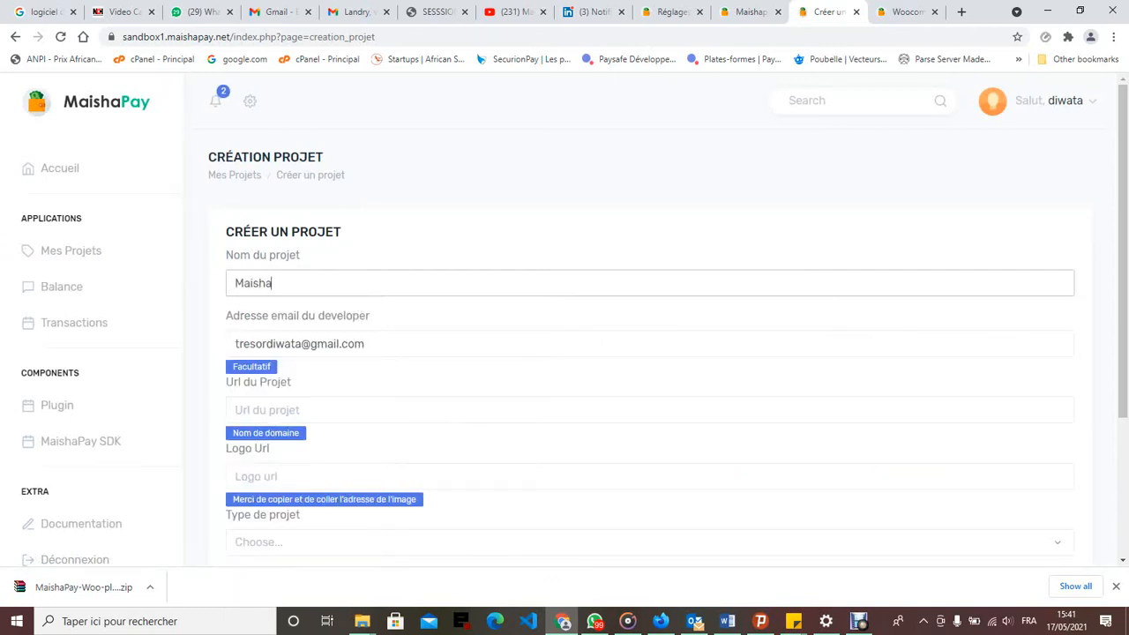
pyautogui.write('Store')
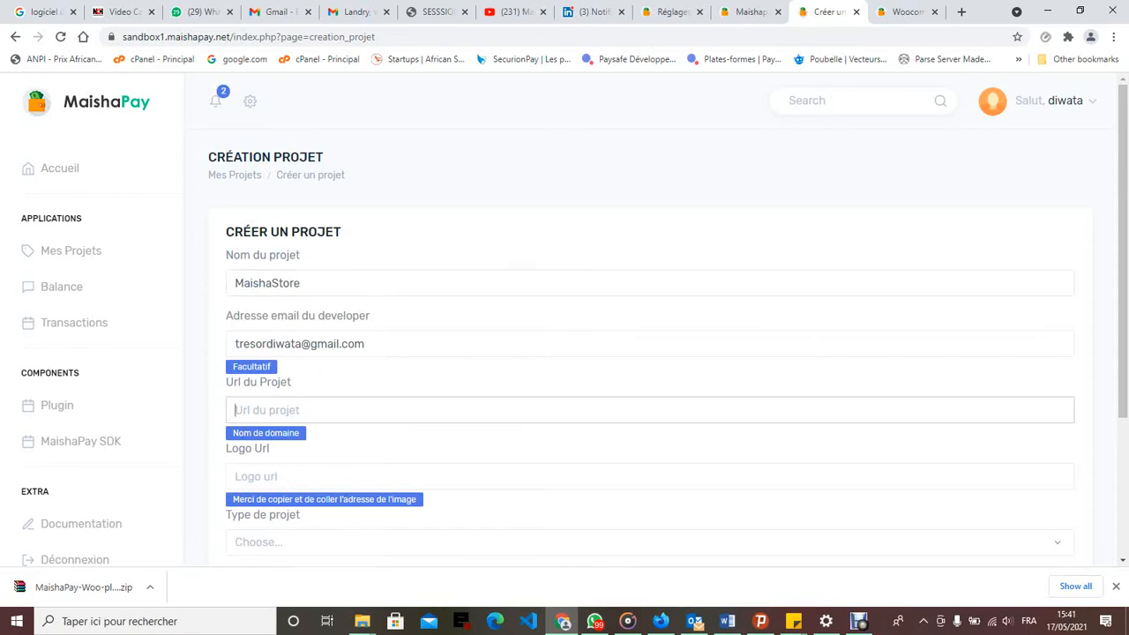
pyautogui.write('https://www.mai')
pyautogui.write('sha')
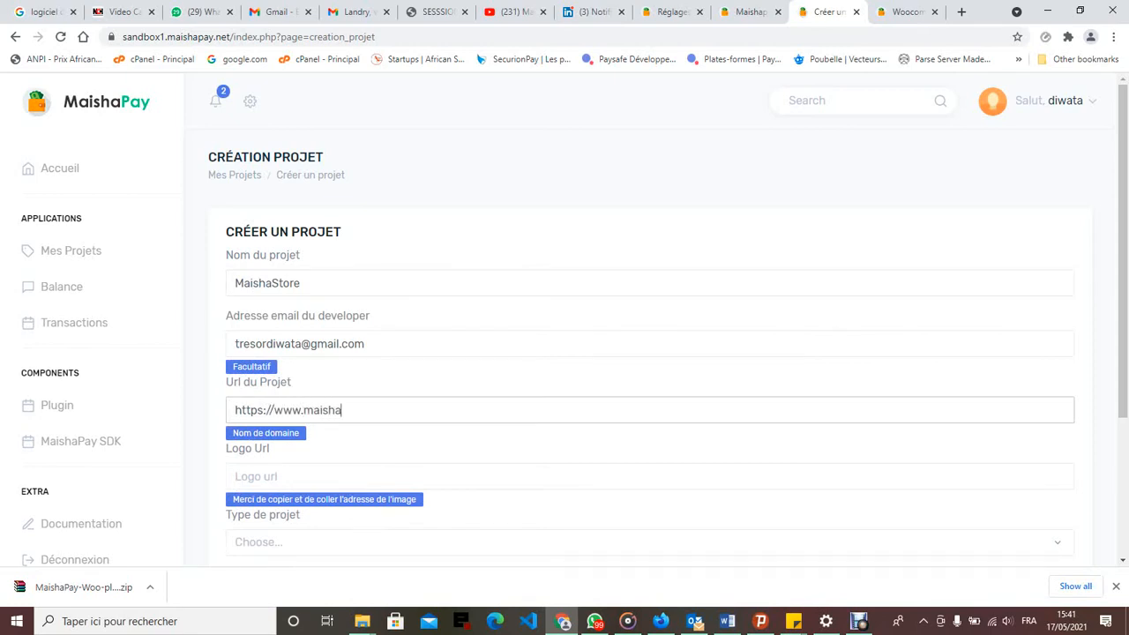
pyautogui.write('store.com')
# Step: Copy the image address of the NCH Software logo from its website and enter it as the project's logo URL
pyautogui.click(236, 476)
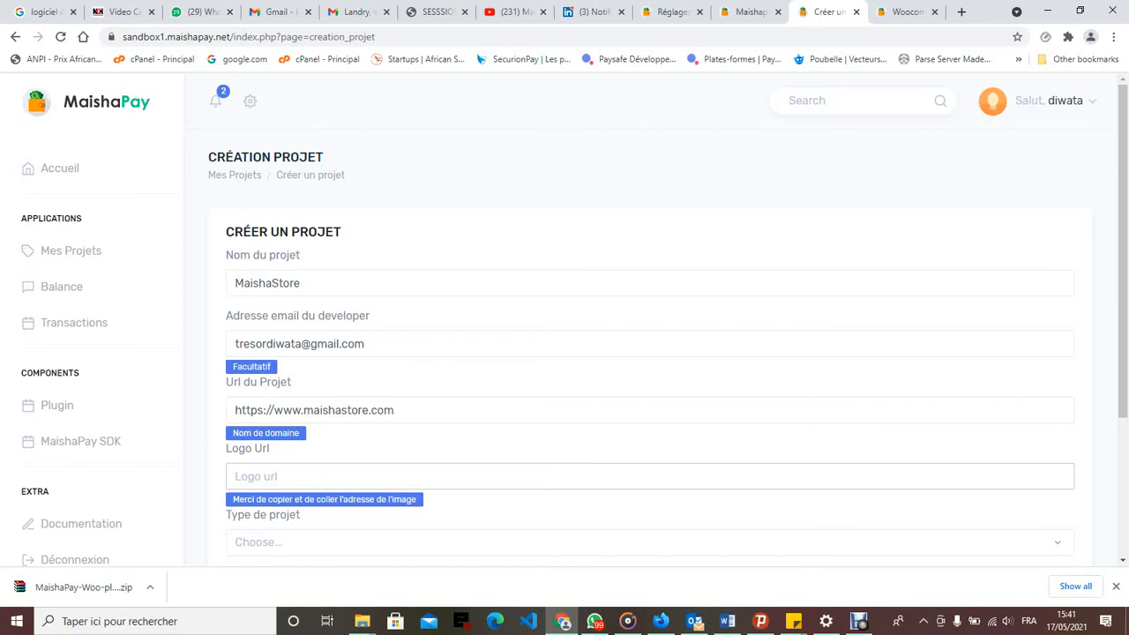
pyautogui.scroll(-1, 650, 353)
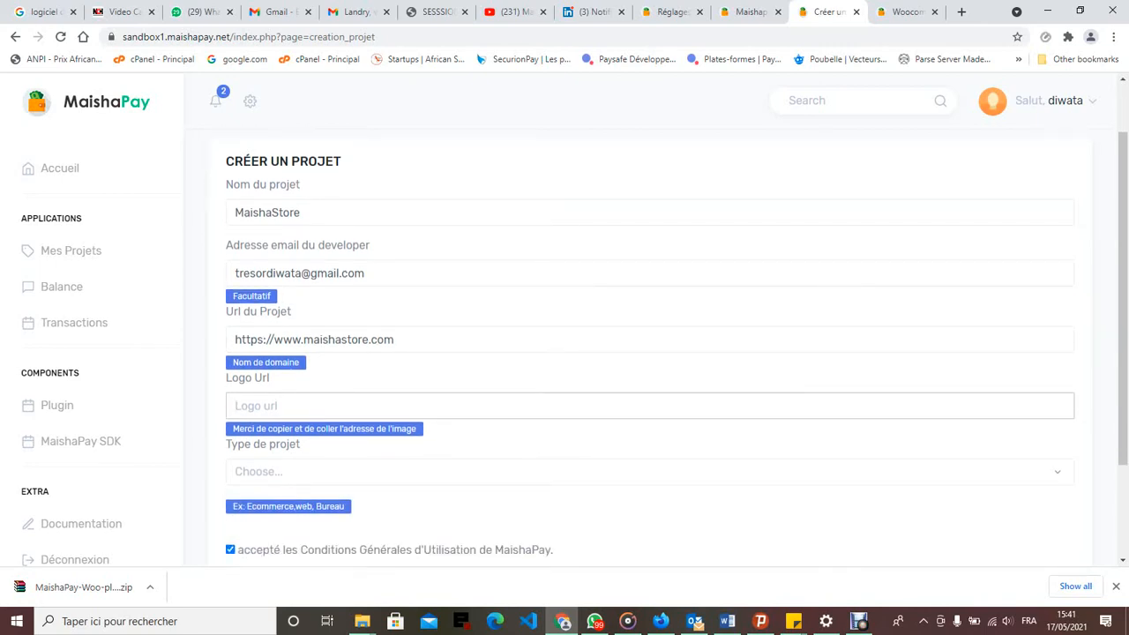
pyautogui.click(123, 11)
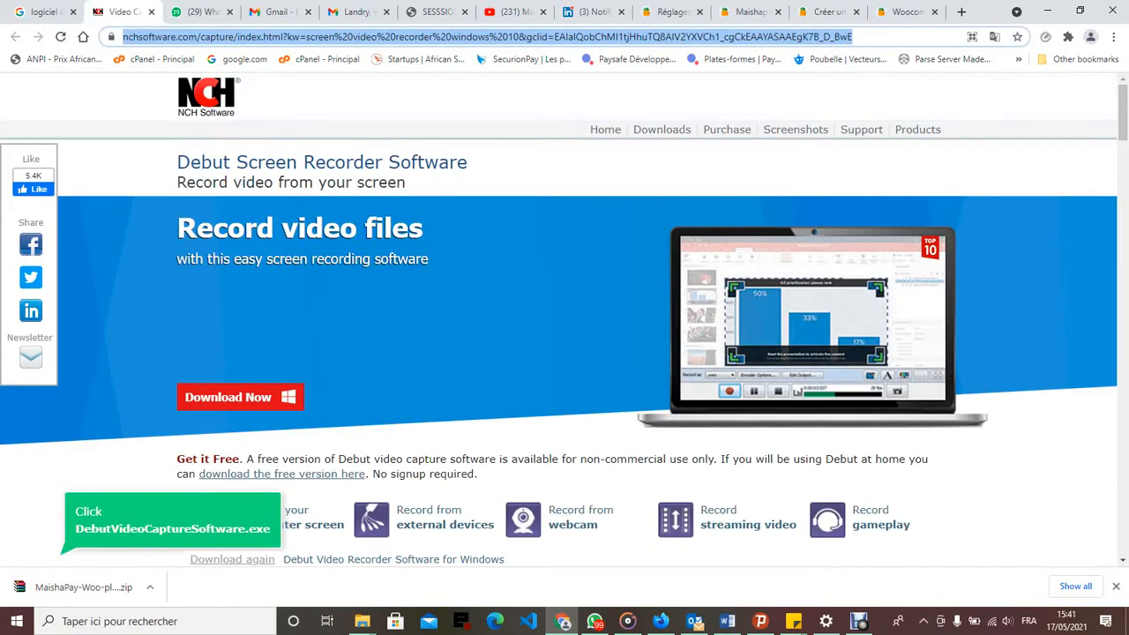
pyautogui.rightClick(203, 99)
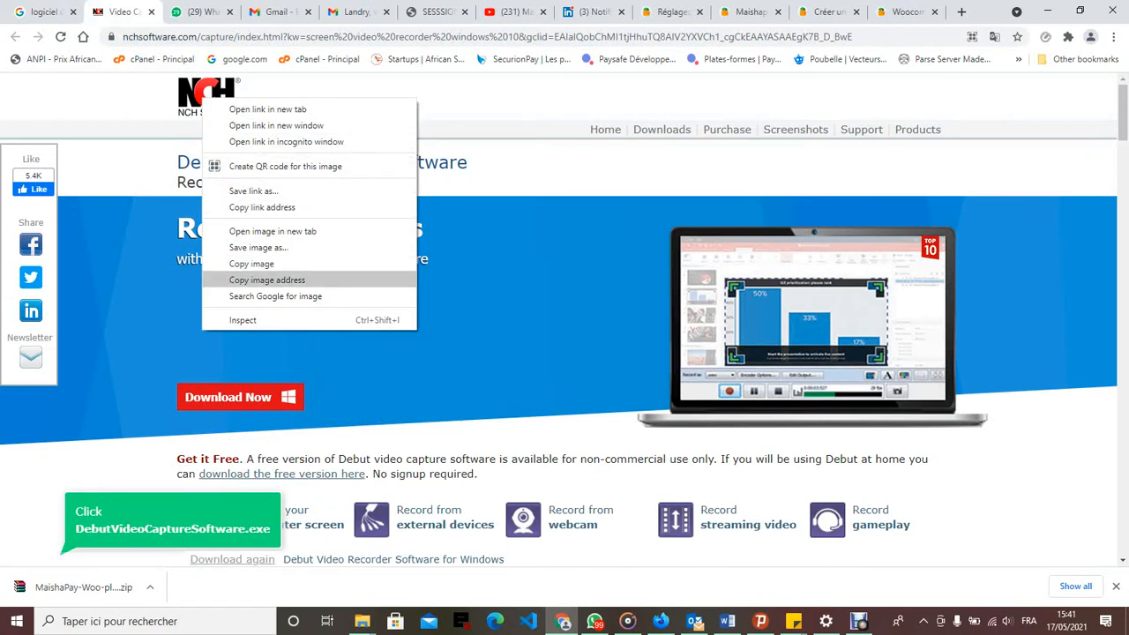
pyautogui.click(267, 280)
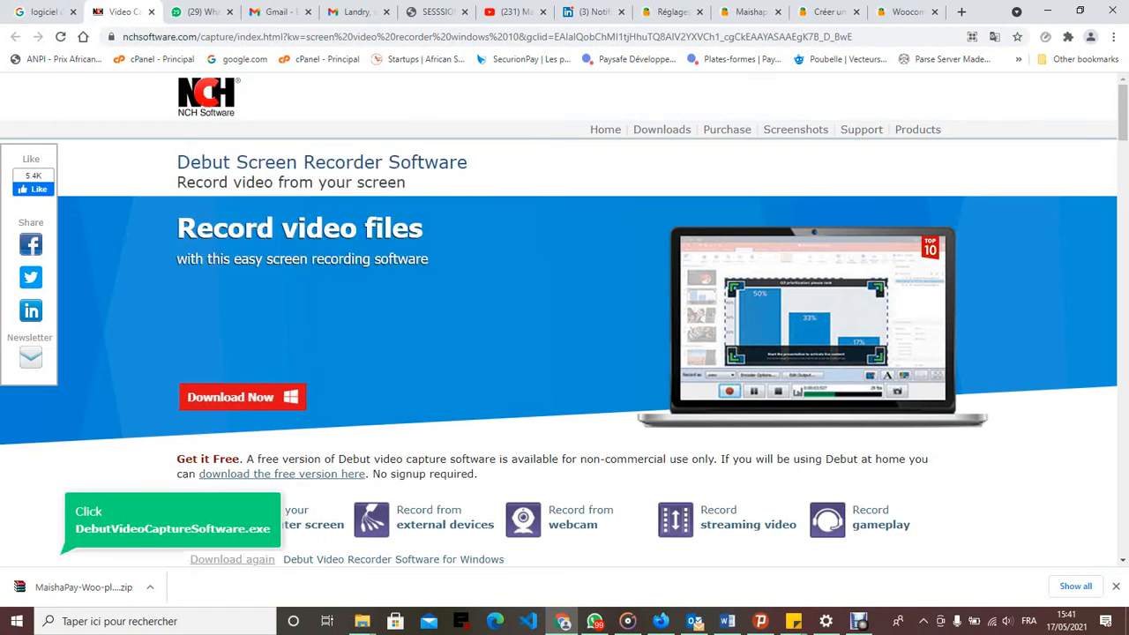
pyautogui.rightClick(208, 93)
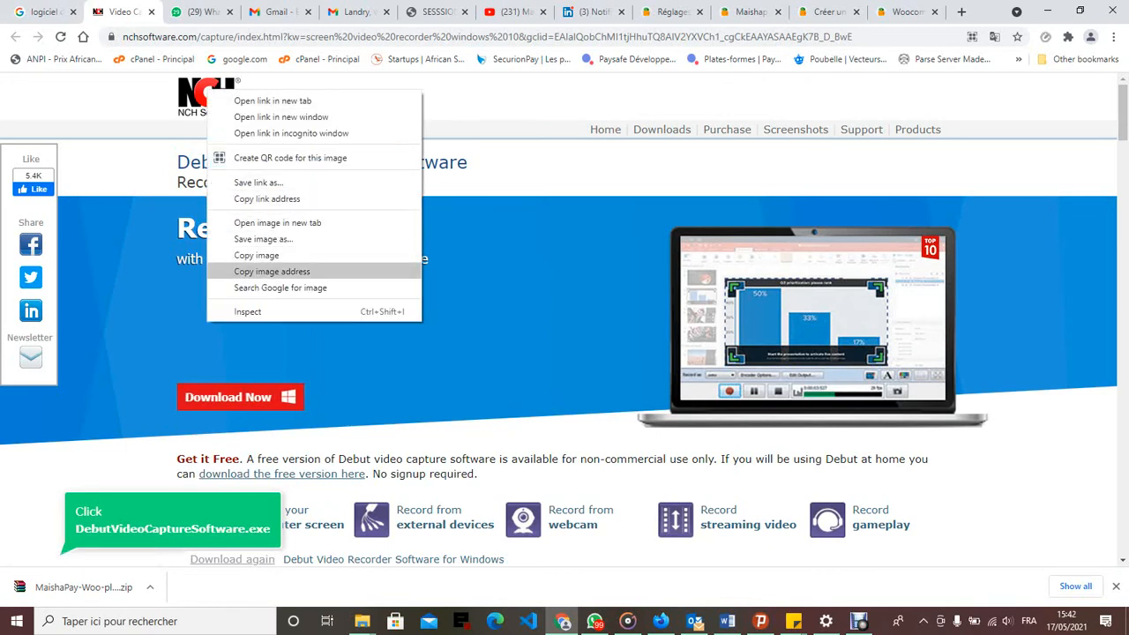
pyautogui.click(272, 271)
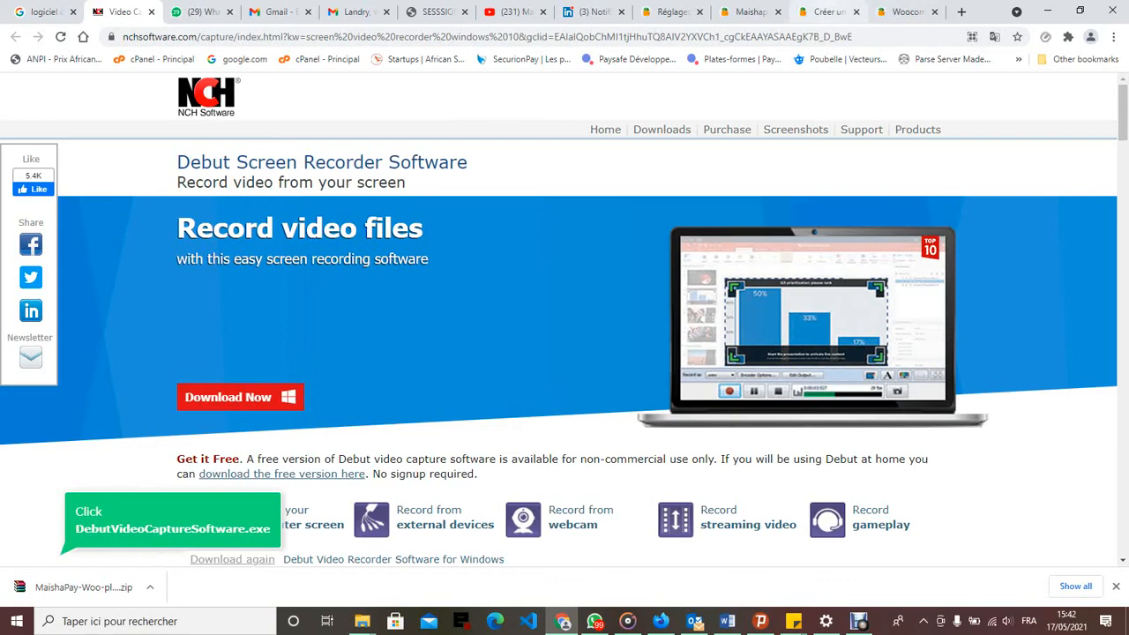
pyautogui.click(827, 12)
pyautogui.rightClick(282, 408)
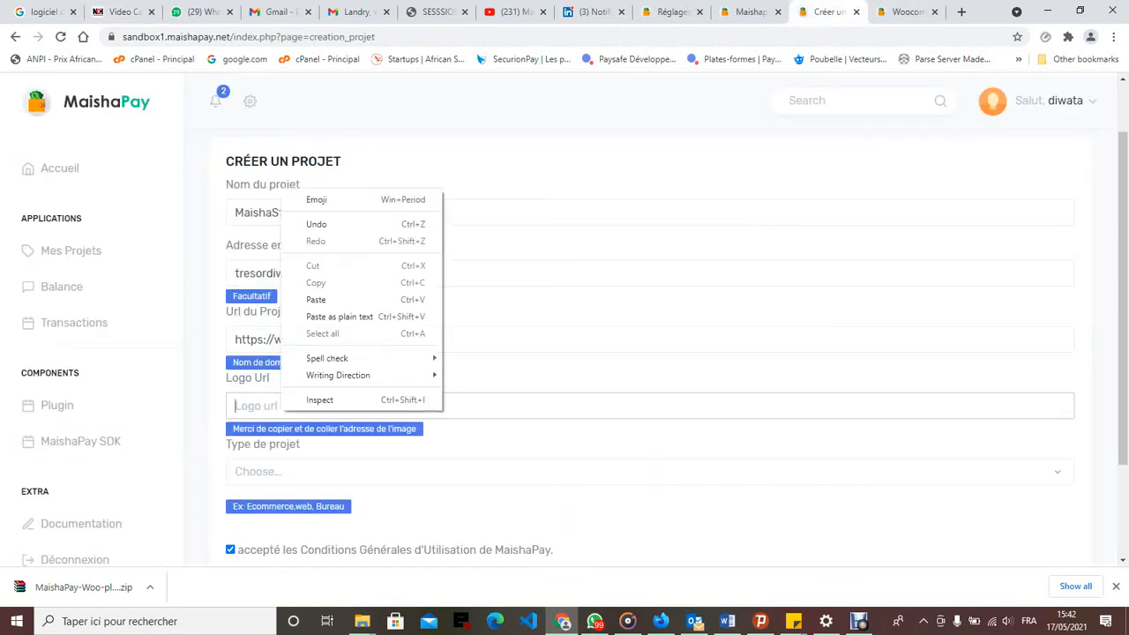
pyautogui.click(315, 299)
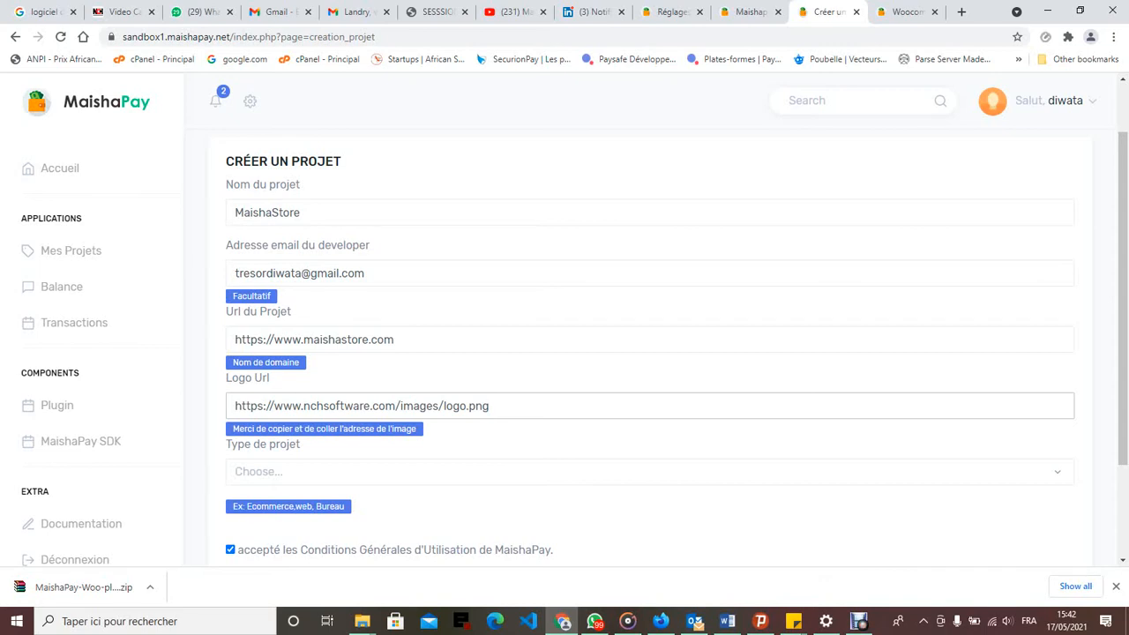
# Step: Set the project type to Web checkout and save the MaishaStore project
pyautogui.click(650, 472)
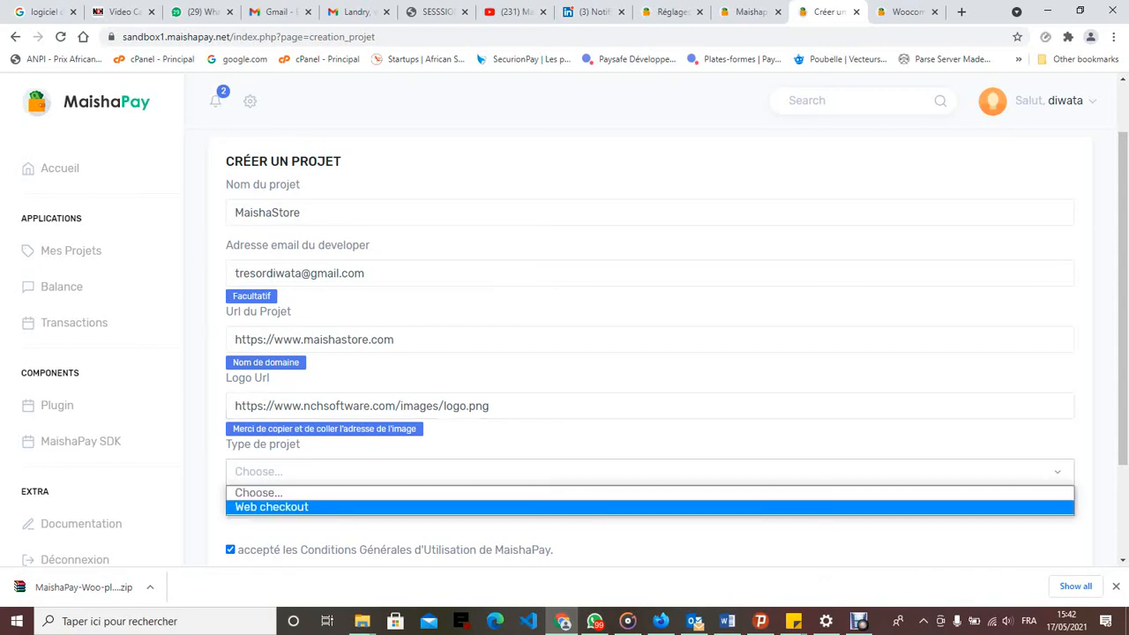
pyautogui.press('Return')
pyautogui.scroll(-2, 650, 353)
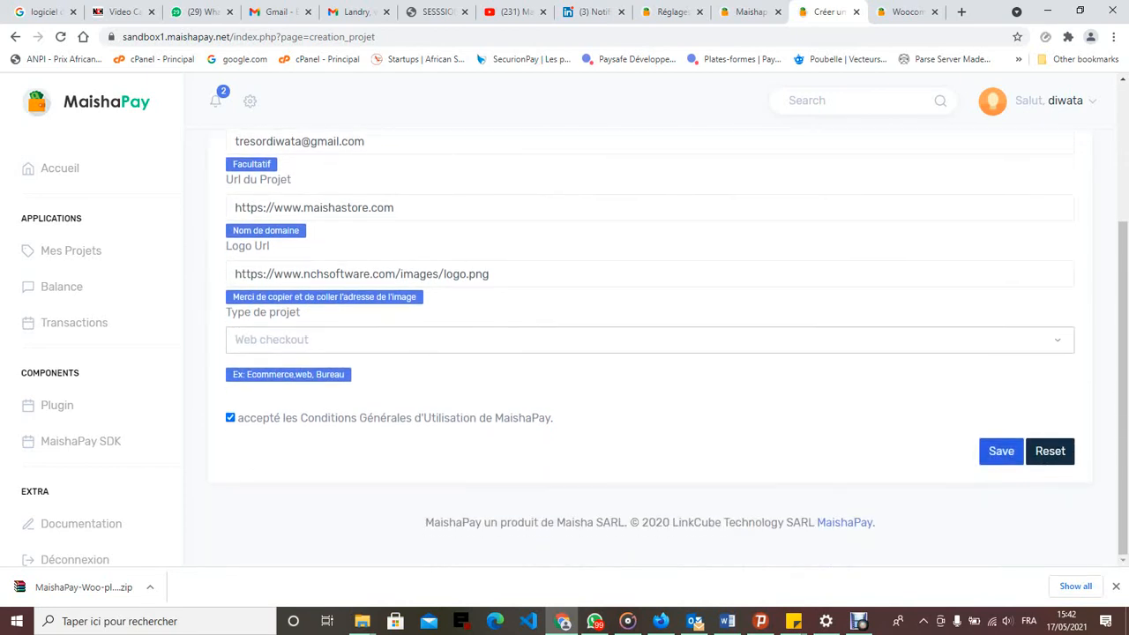
pyautogui.click(1001, 452)
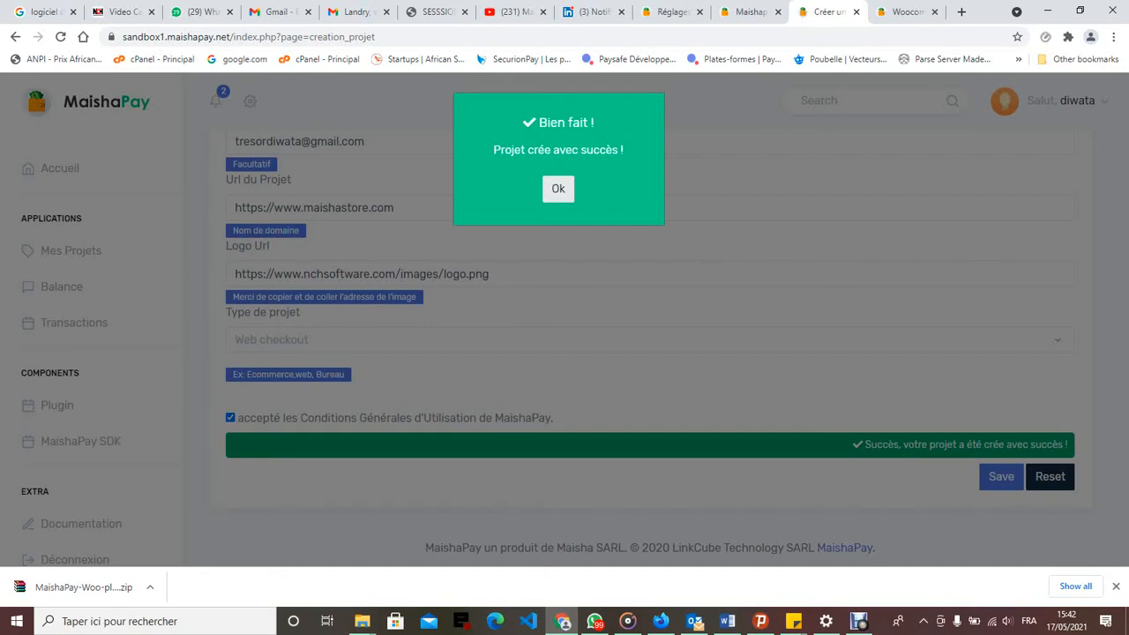
pyautogui.click(559, 189)
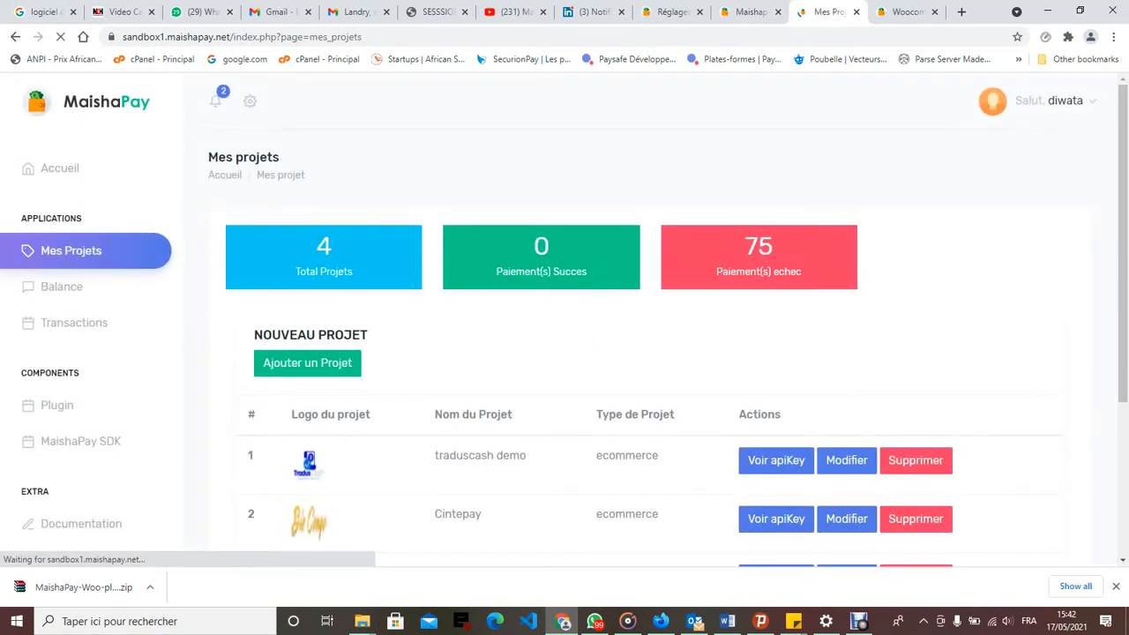
# Step: Display the API key of the MaishaStore project and copy it
pyautogui.scroll(-3, 618, 404)
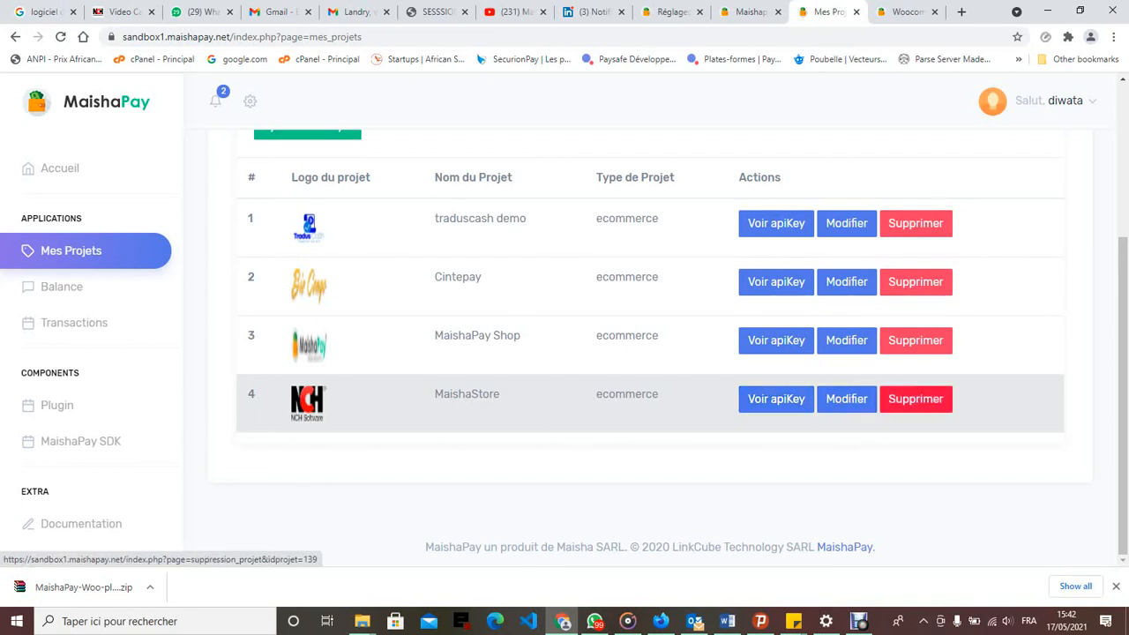
pyautogui.click(776, 399)
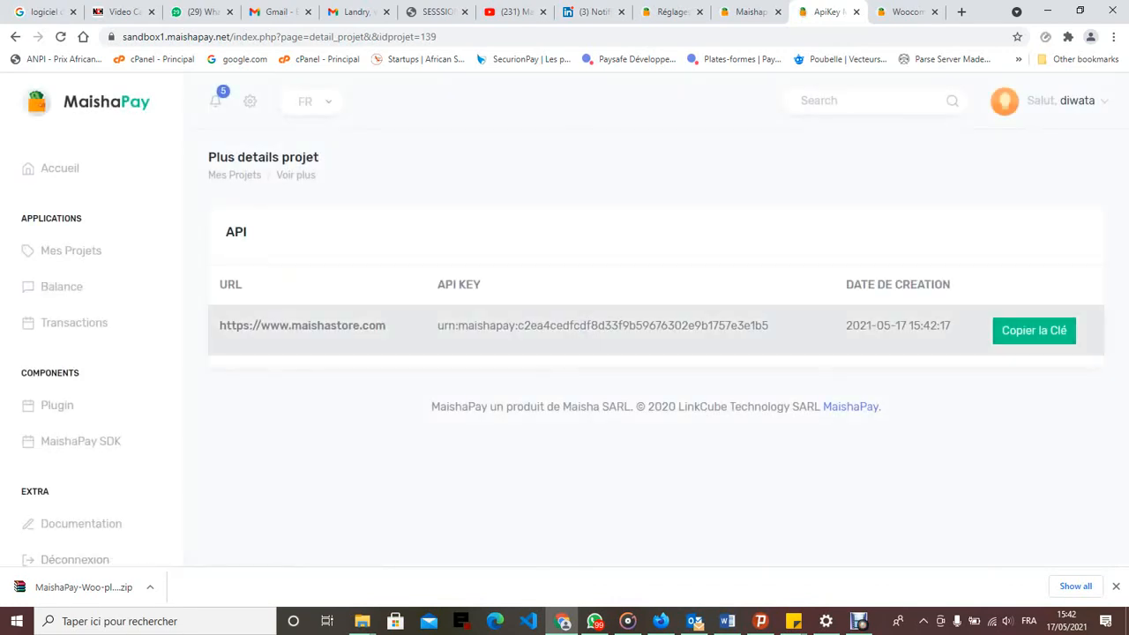
pyautogui.moveTo(438, 325); pyautogui.dragTo(769, 325)
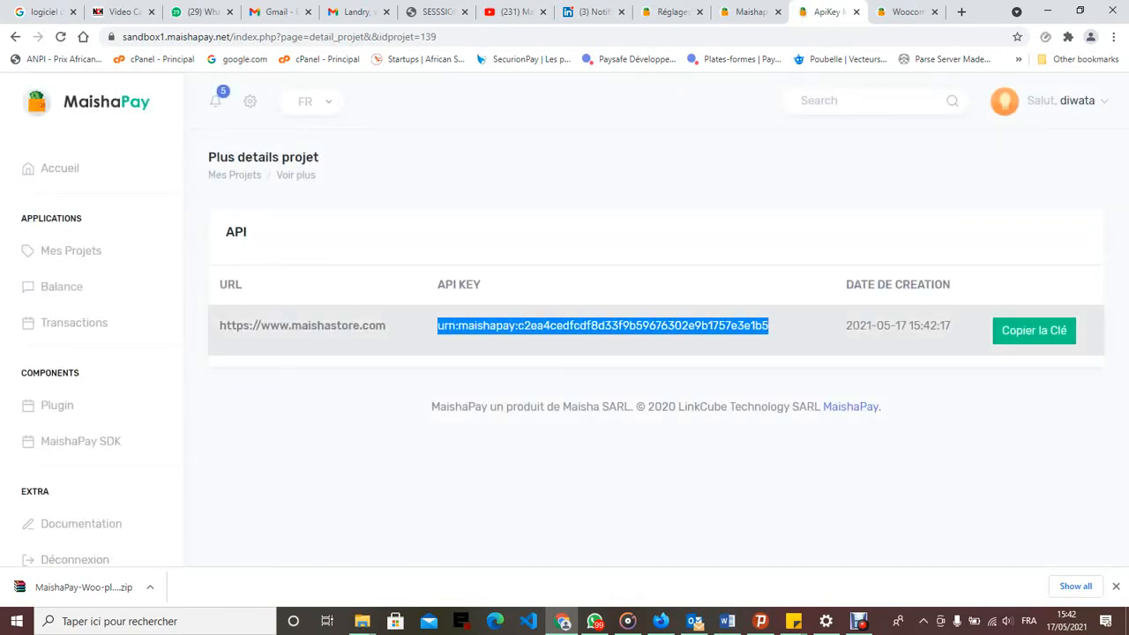
pyautogui.rightClick(759, 326)
pyautogui.click(776, 334)
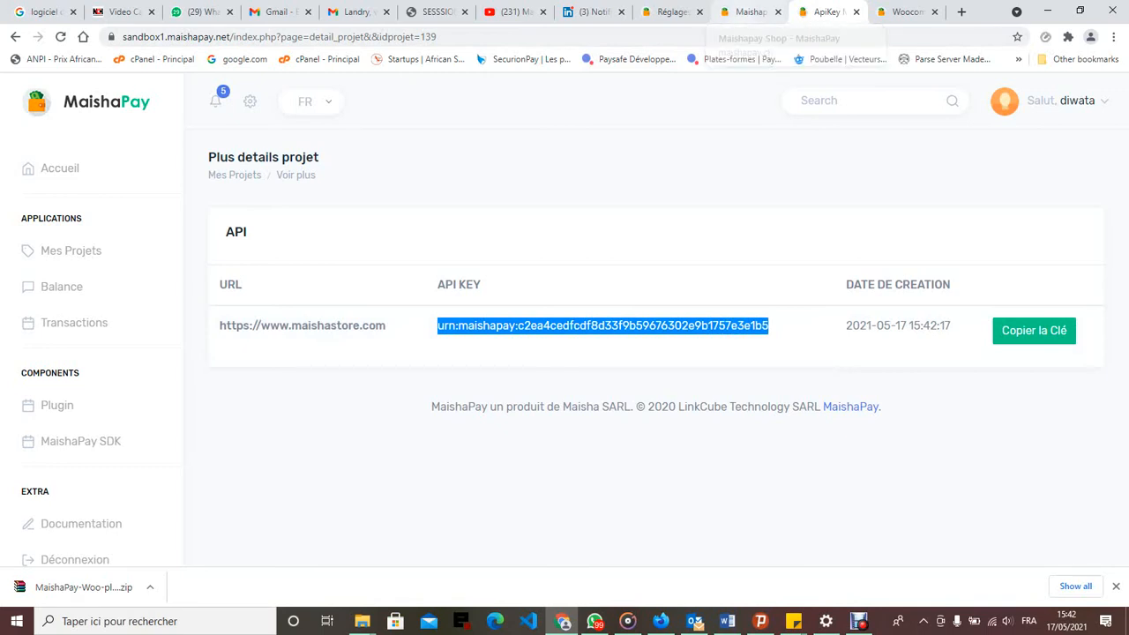
# Step: Return to the WooCommerce Maishapay plugin settings and replace the Maishapay ID with the copied API key
pyautogui.click(750, 12)
pyautogui.click(673, 12)
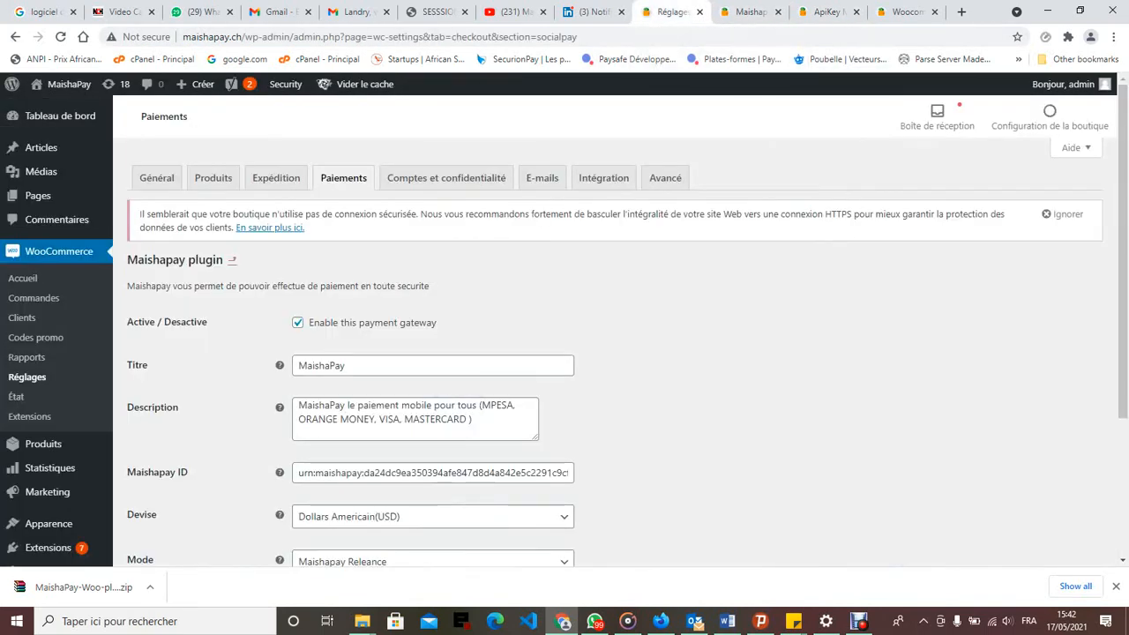
pyautogui.scroll(-1, 399, 353)
pyautogui.click(399, 349)
pyautogui.scroll(-1, 401, 373)
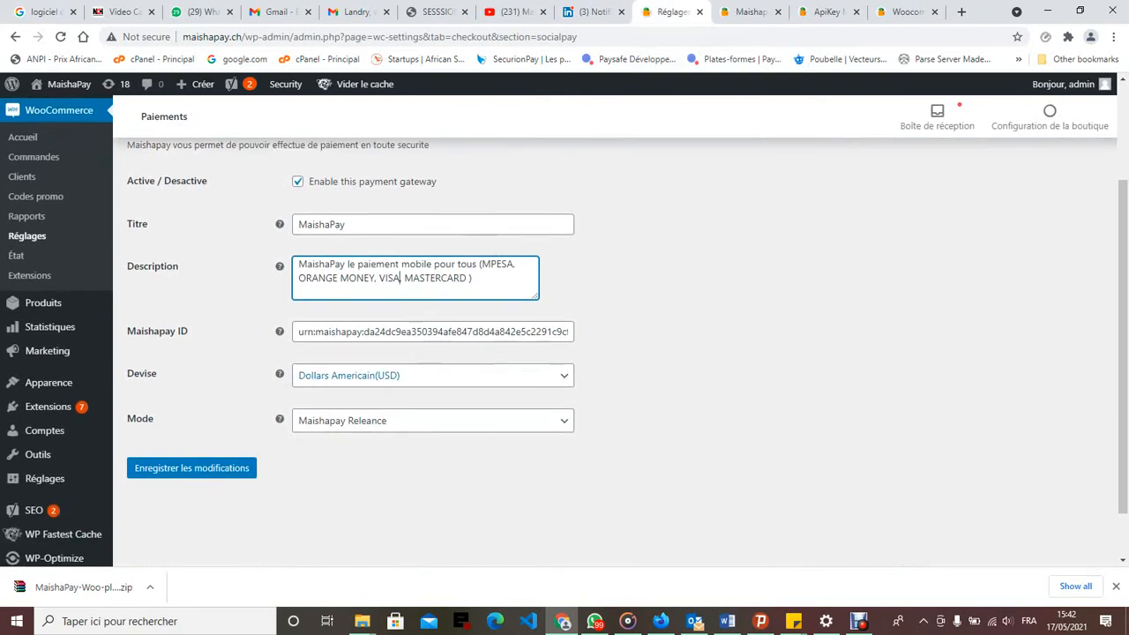
pyautogui.moveTo(280, 332)
pyautogui.moveTo(303, 332); pyautogui.dragTo(569, 333)
pyautogui.press('BackSpace')
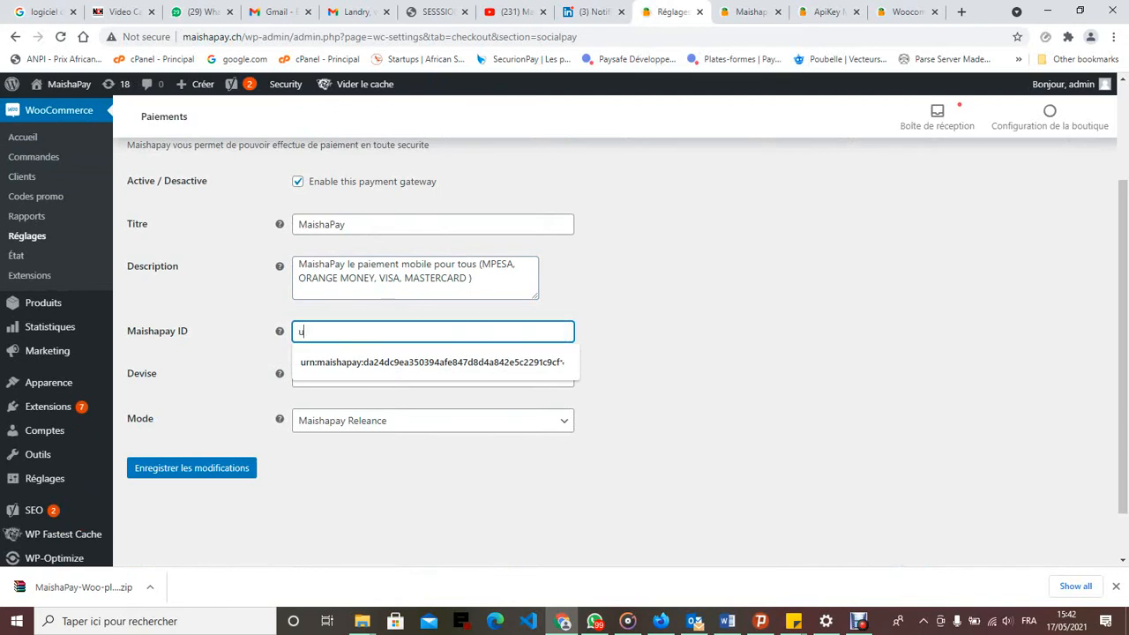
pyautogui.press('BackSpace')
pyautogui.hotkey('ctrl', 'v')
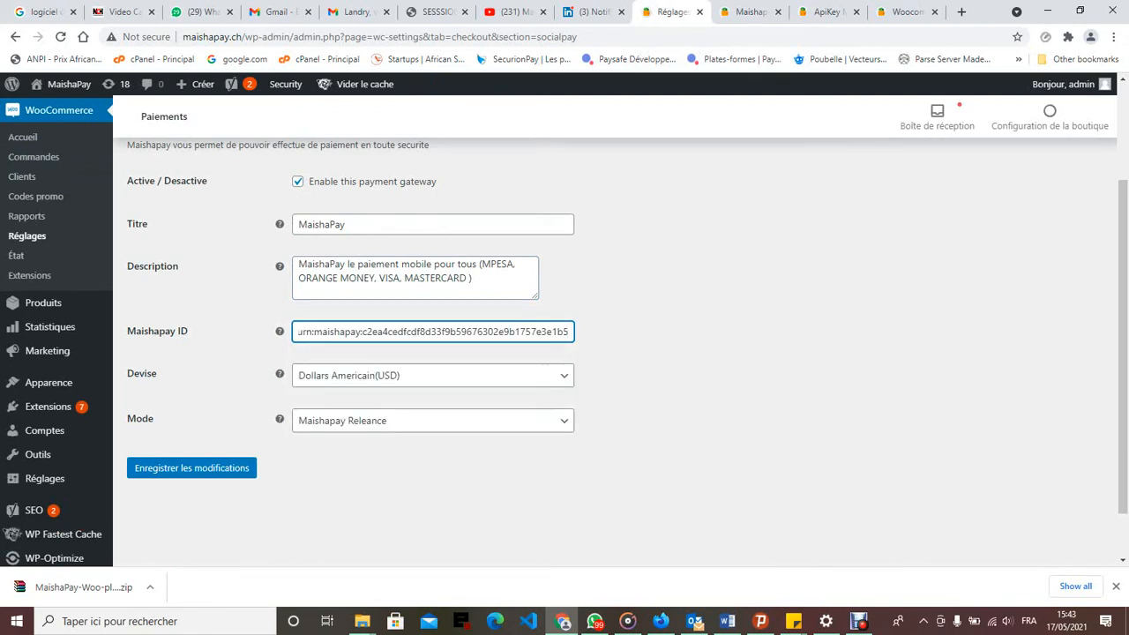
# Step: Review the currency choices for the payment gateway and select Dollars Americain(USD)
pyautogui.press('Tab')
pyautogui.hotkey('alt', 'Down')
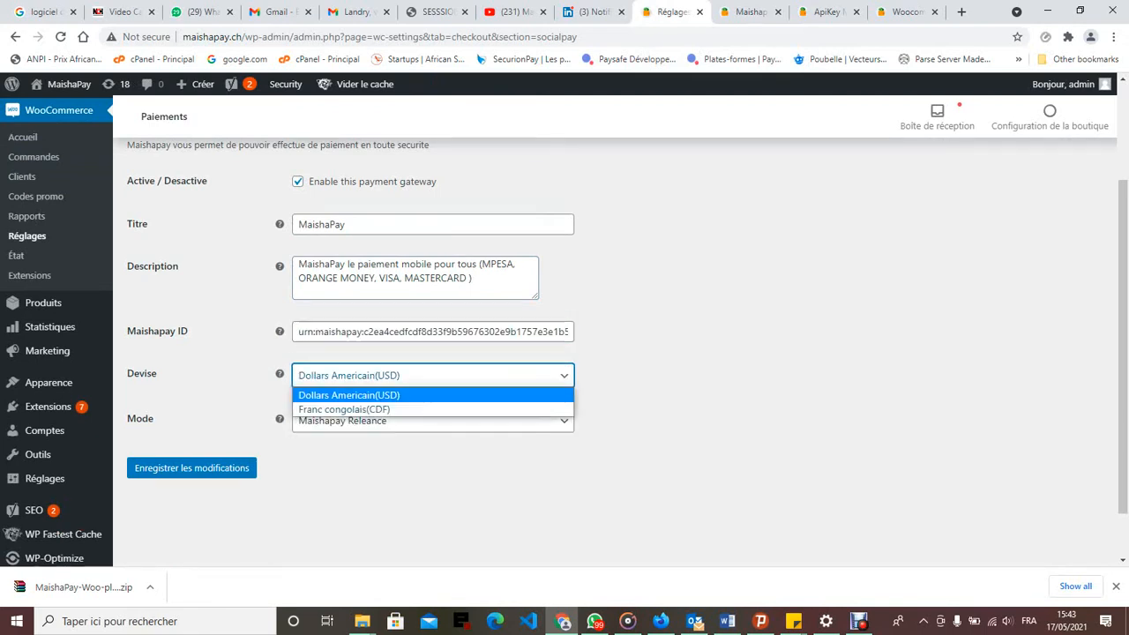
pyautogui.press('Down')
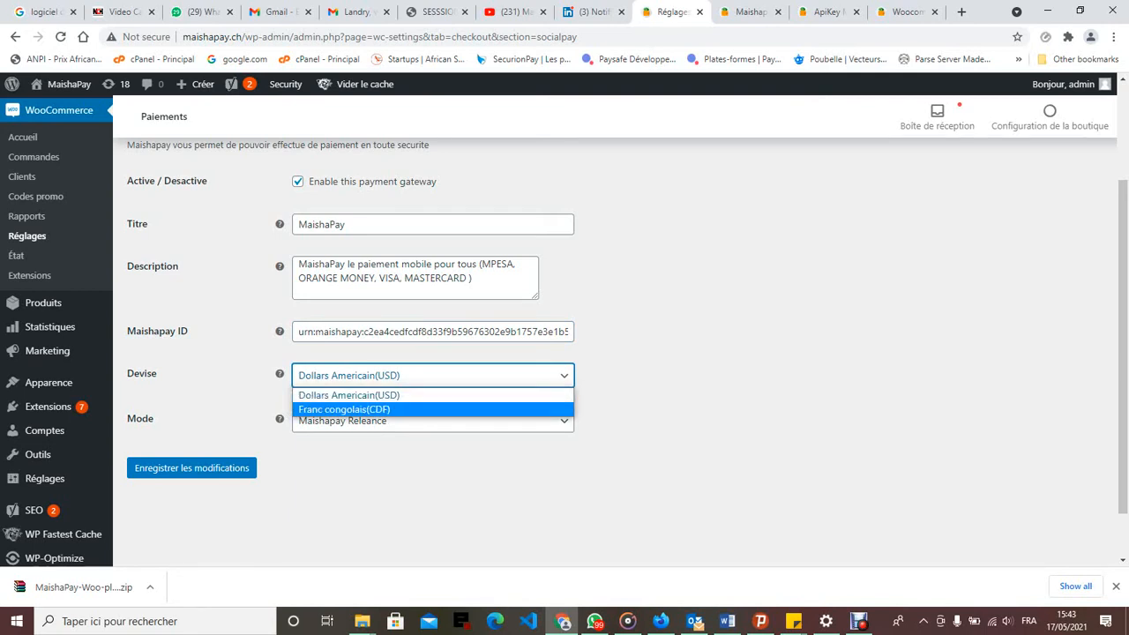
pyautogui.press('Up')
pyautogui.press('Return')
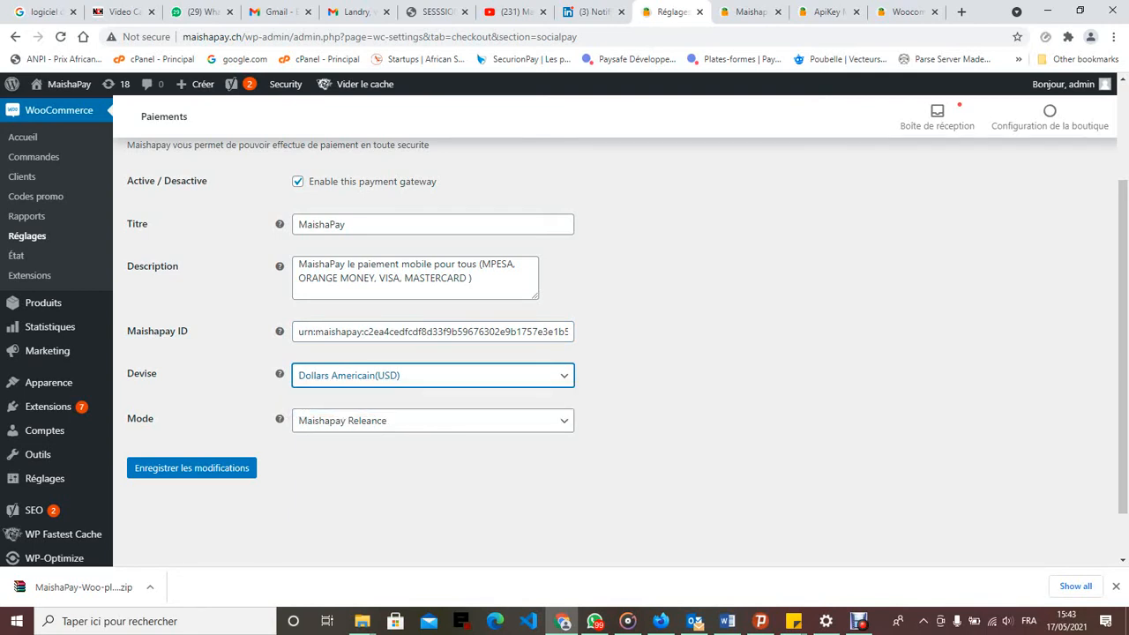
# Step: Try the gateway mode sandbox1 and switch it back to Maishapay Releance
pyautogui.press('Tab')
pyautogui.hotkey('alt', 'Down')
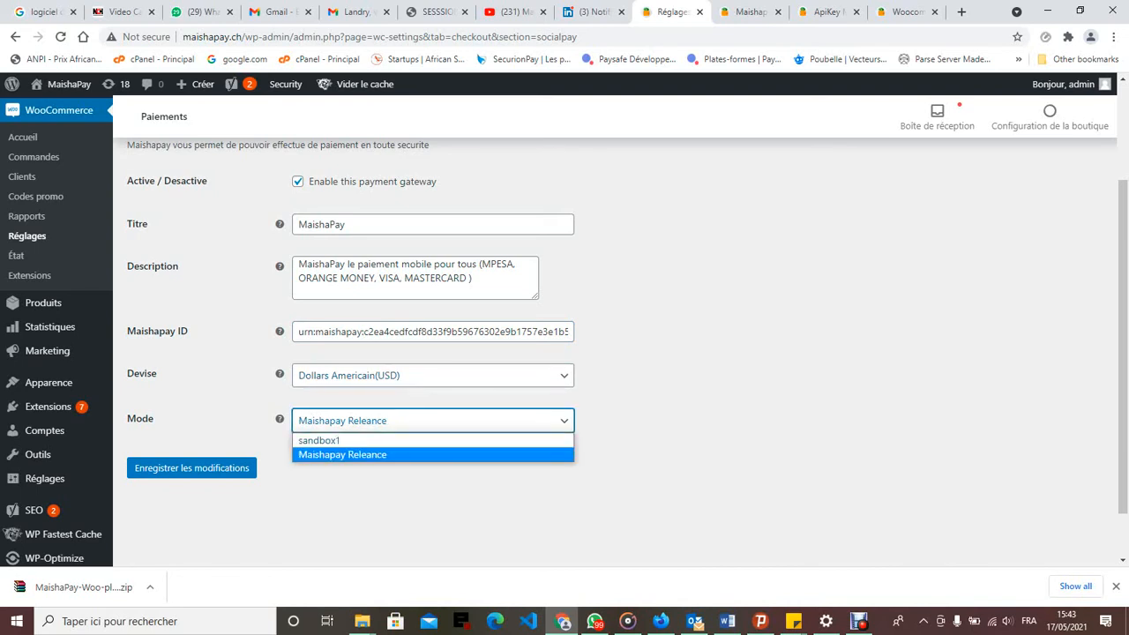
pyautogui.press('Up')
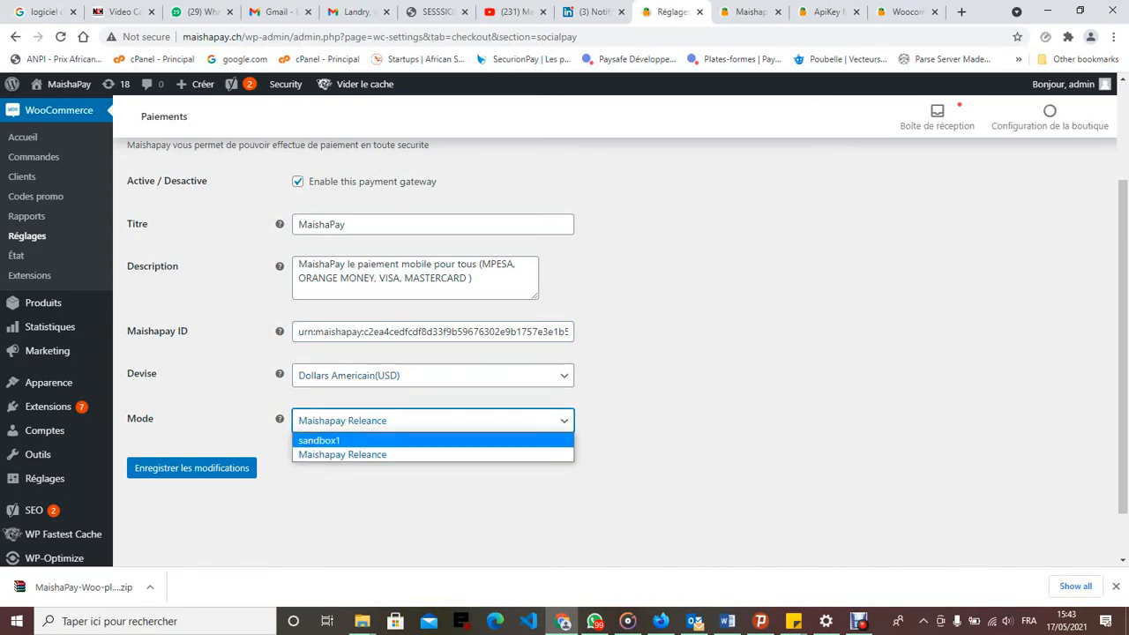
pyautogui.press('Return')
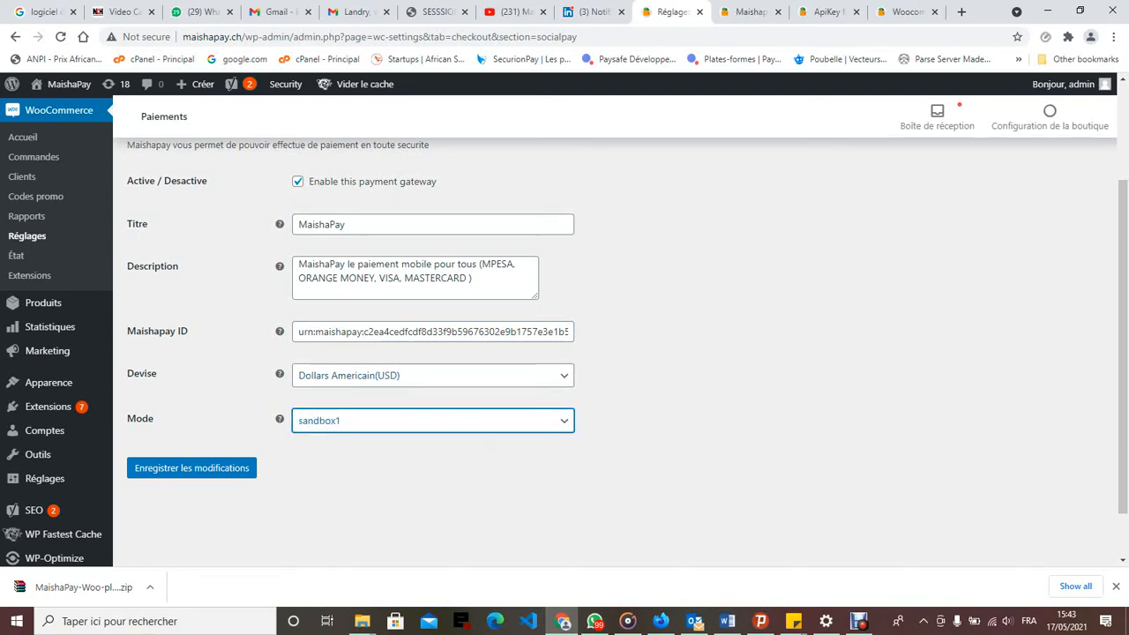
pyautogui.hotkey('alt', 'Down')
pyautogui.press('Escape')
pyautogui.hotkey('alt', 'Down')
pyautogui.press('Down')
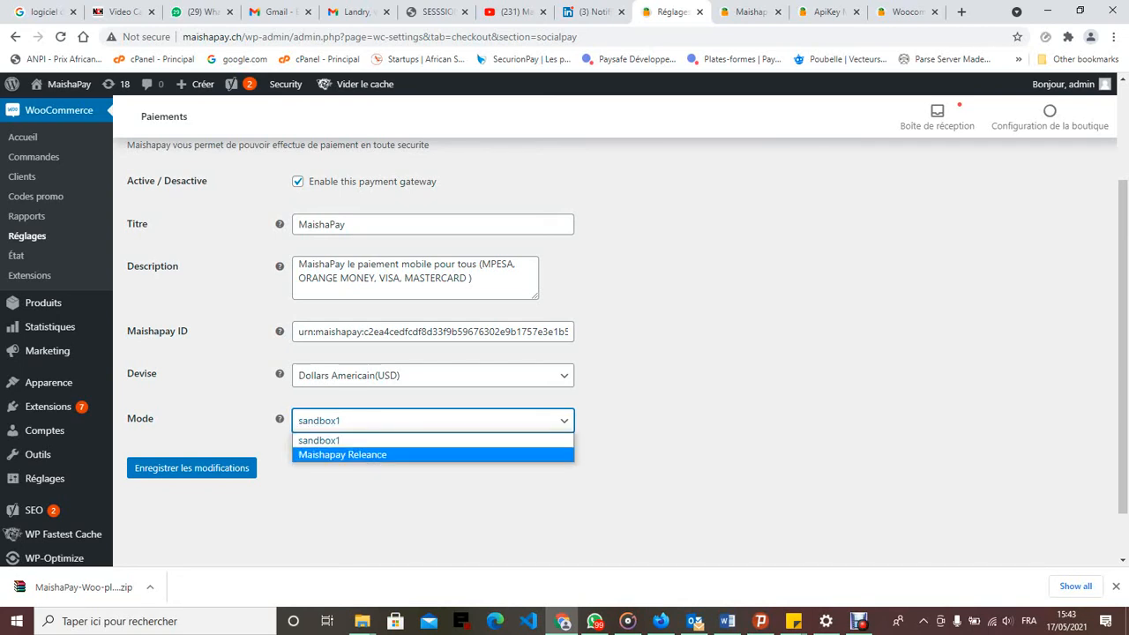
pyautogui.press('Return')
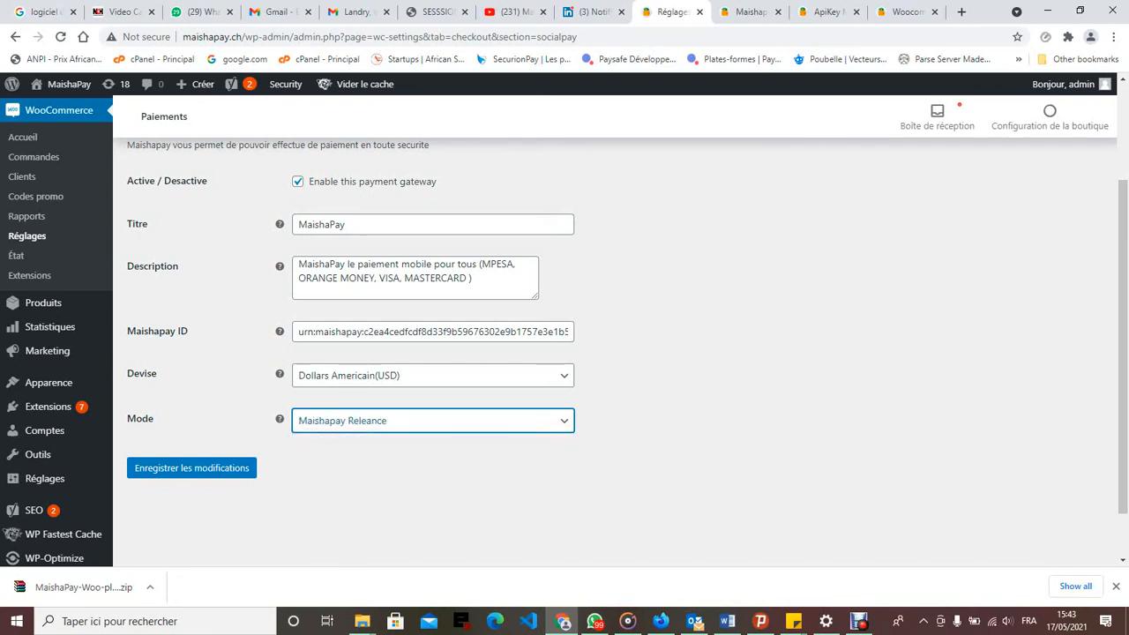
# Step: Set the payment gateway mode to sandbox1 and save the Maishapay plugin settings
pyautogui.click(432, 421)
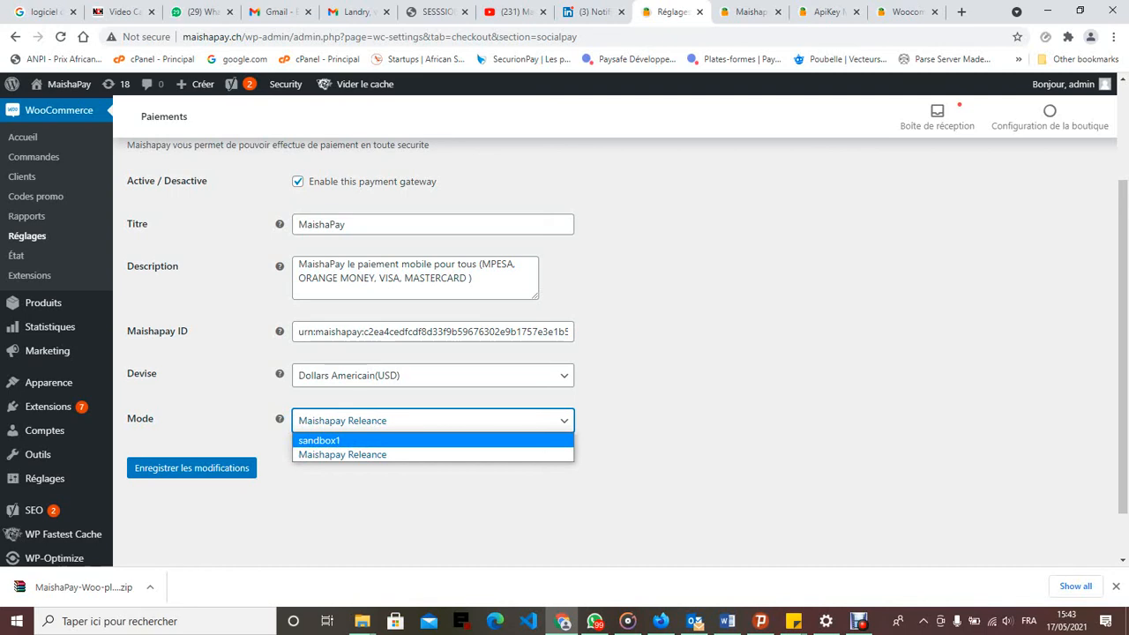
pyautogui.press('Return')
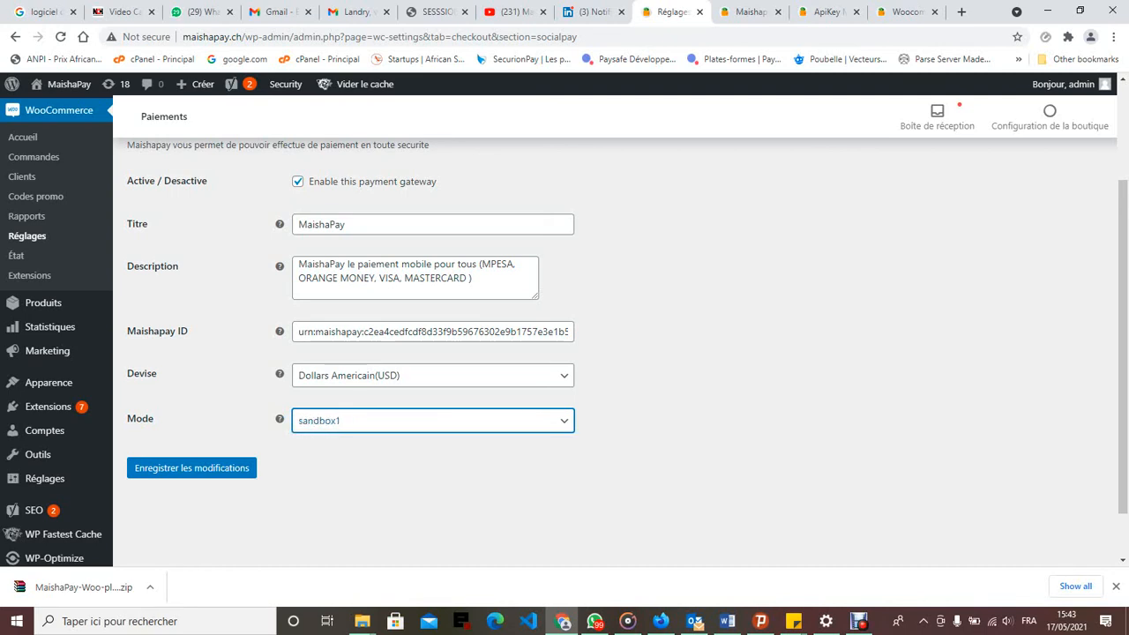
pyautogui.press('Tab')
pyautogui.press('Return')
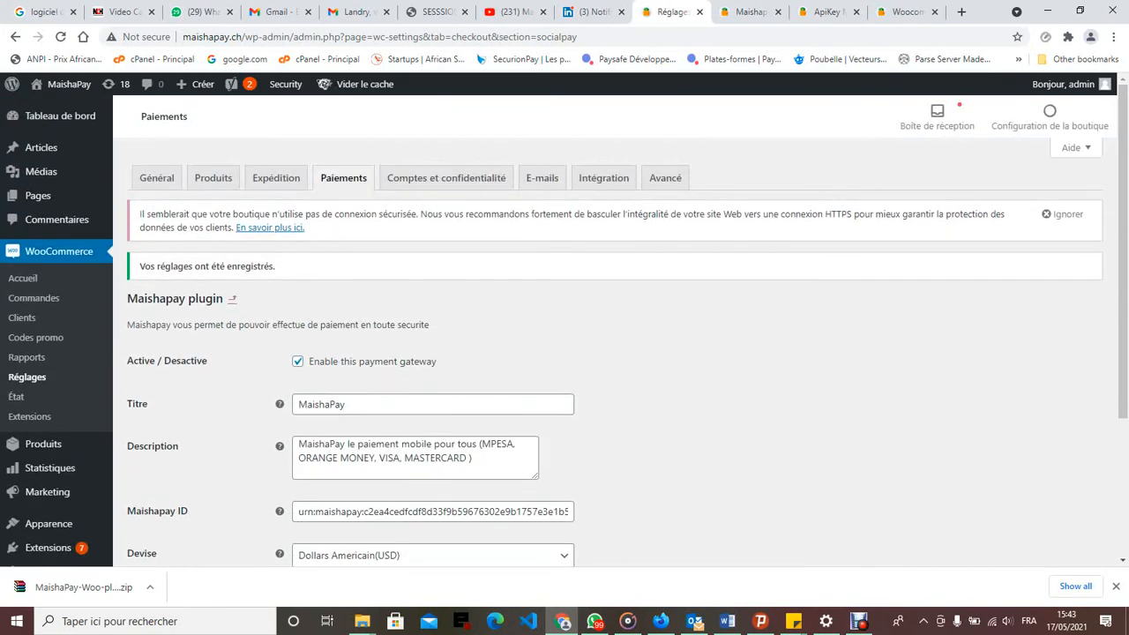
# Step: Switch to the Maishapay Shop storefront and reload its page
pyautogui.click(751, 12)
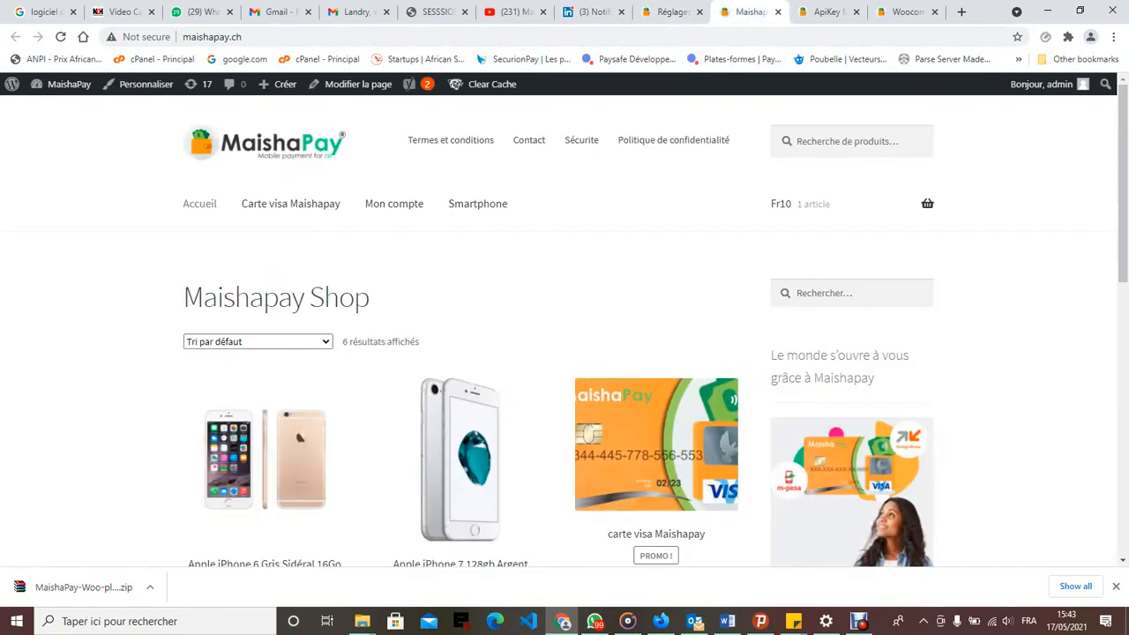
pyautogui.scroll(-3, 657, 308)
pyautogui.scroll(3, 656, 309)
pyautogui.click(61, 37)
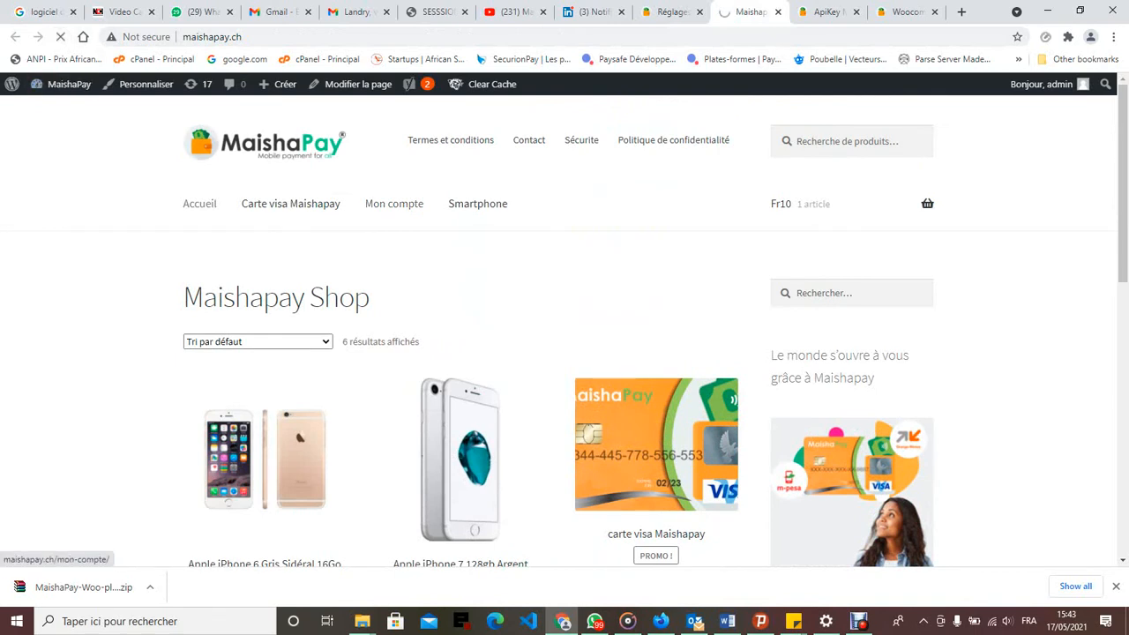
# Step: Add one TECNO SPARK 5pro 64GB to the cart from its product page and display the cart
pyautogui.scroll(-2, 657, 265)
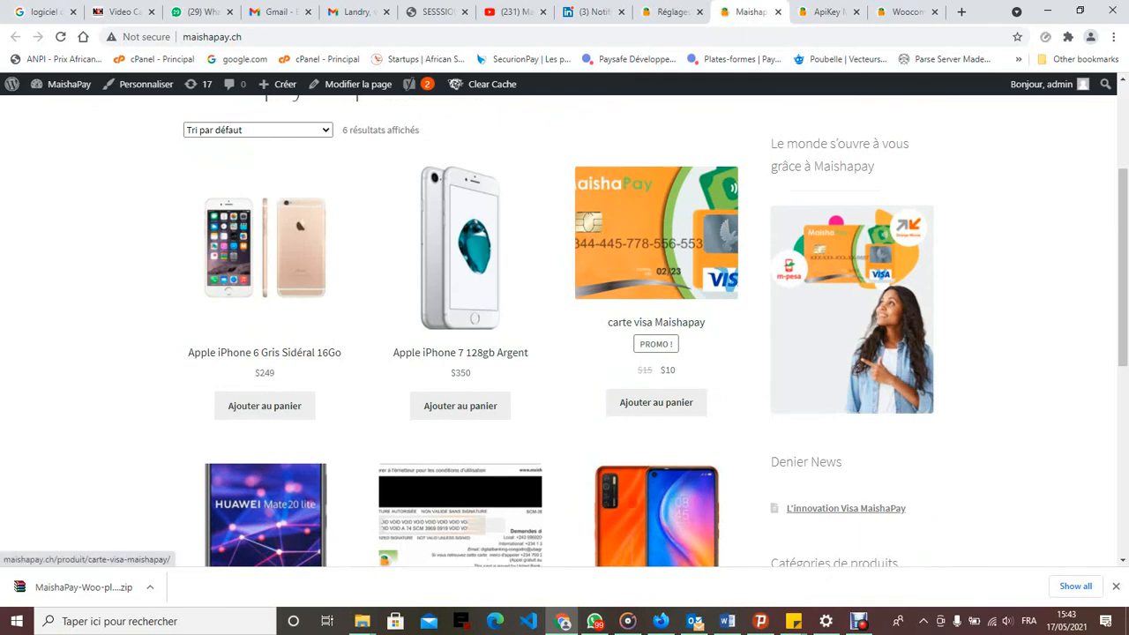
pyautogui.scroll(-3, 265, 344)
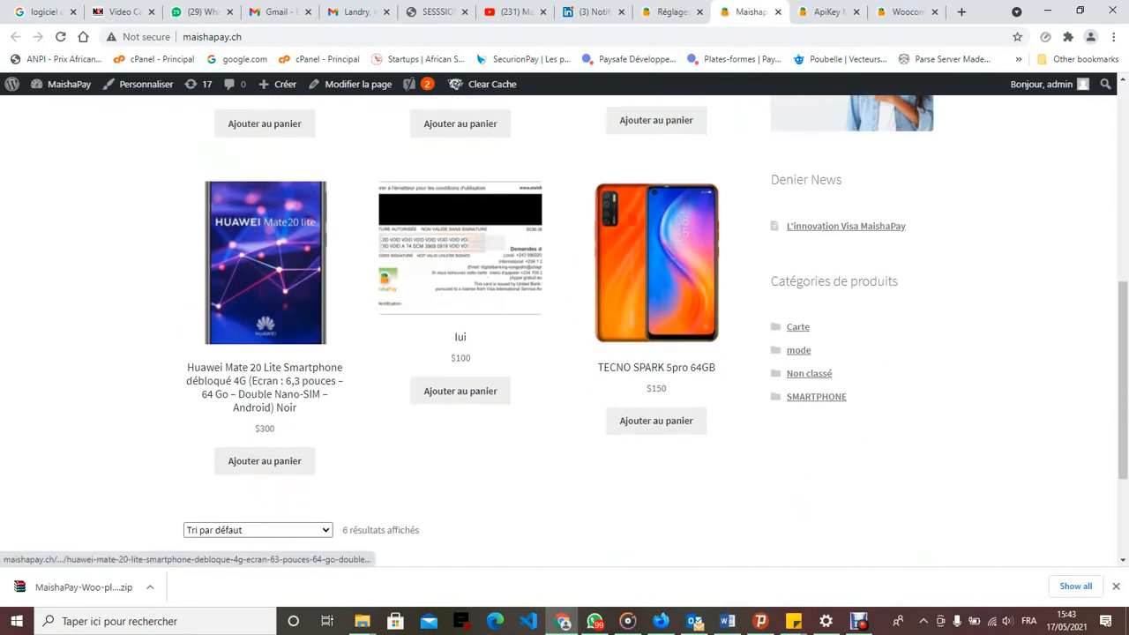
pyautogui.scroll(2, 265, 344)
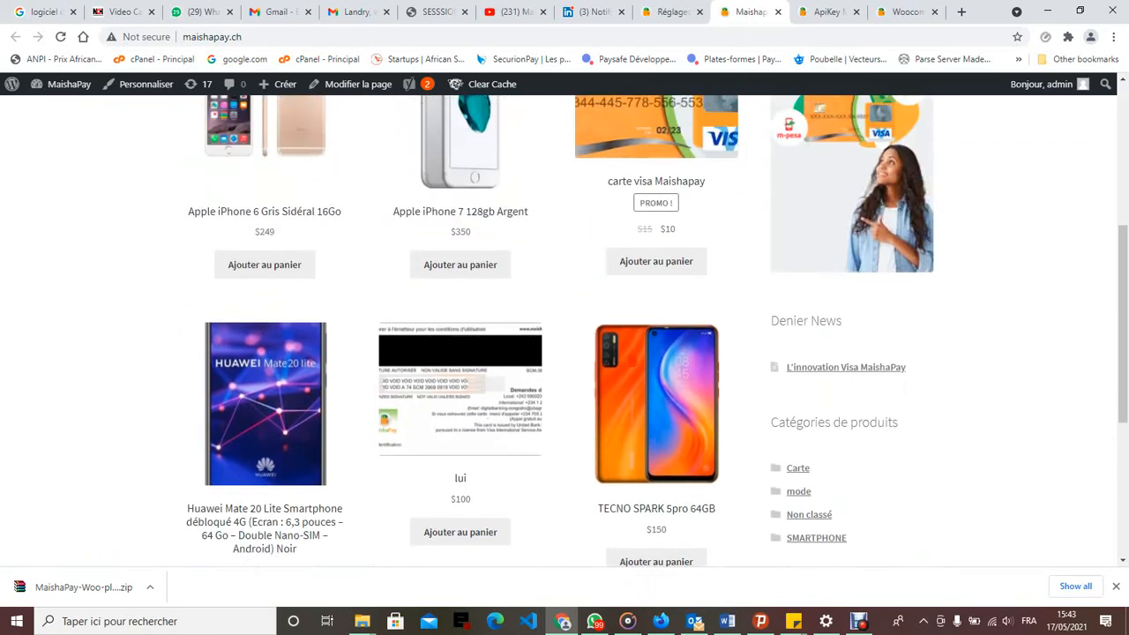
pyautogui.click(656, 404)
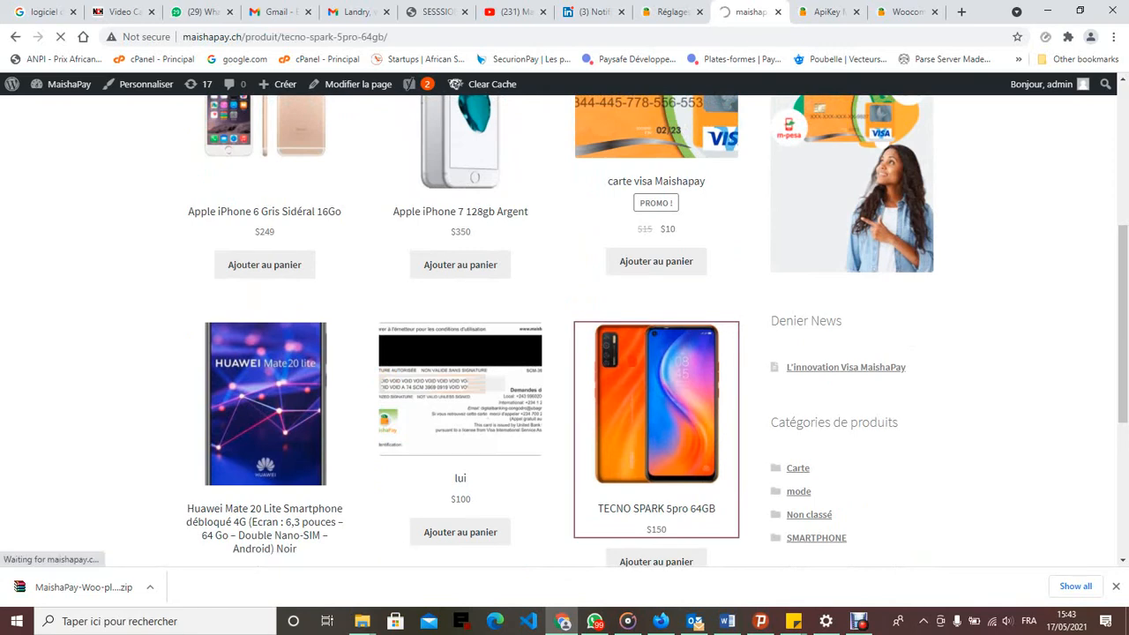
pyautogui.scroll(-1, 562, 330)
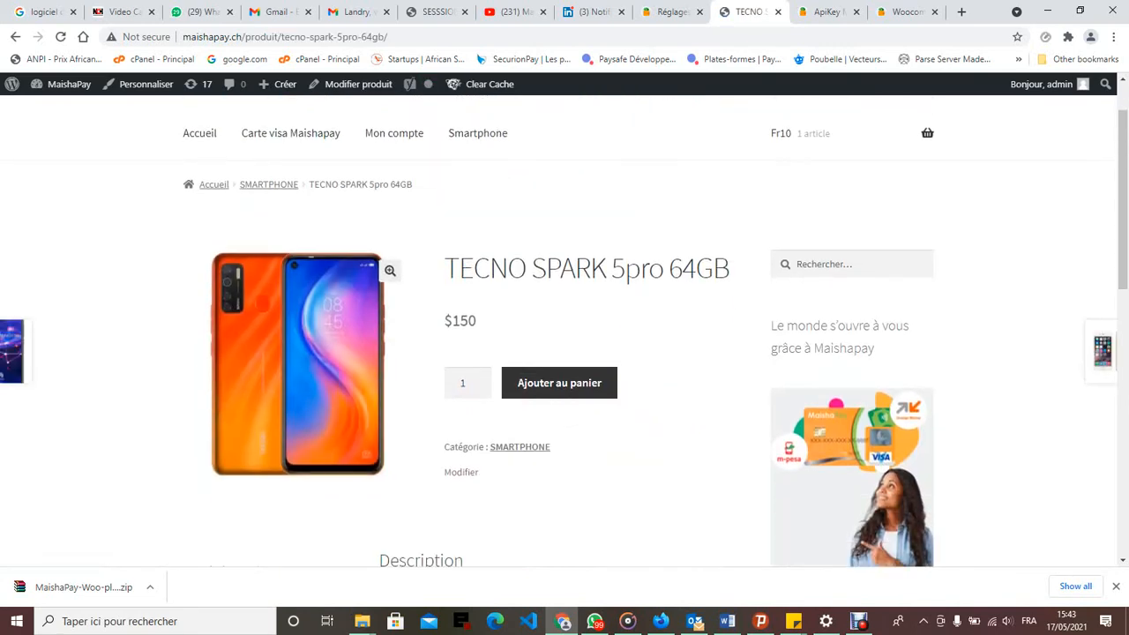
pyautogui.scroll(-2, 559, 353)
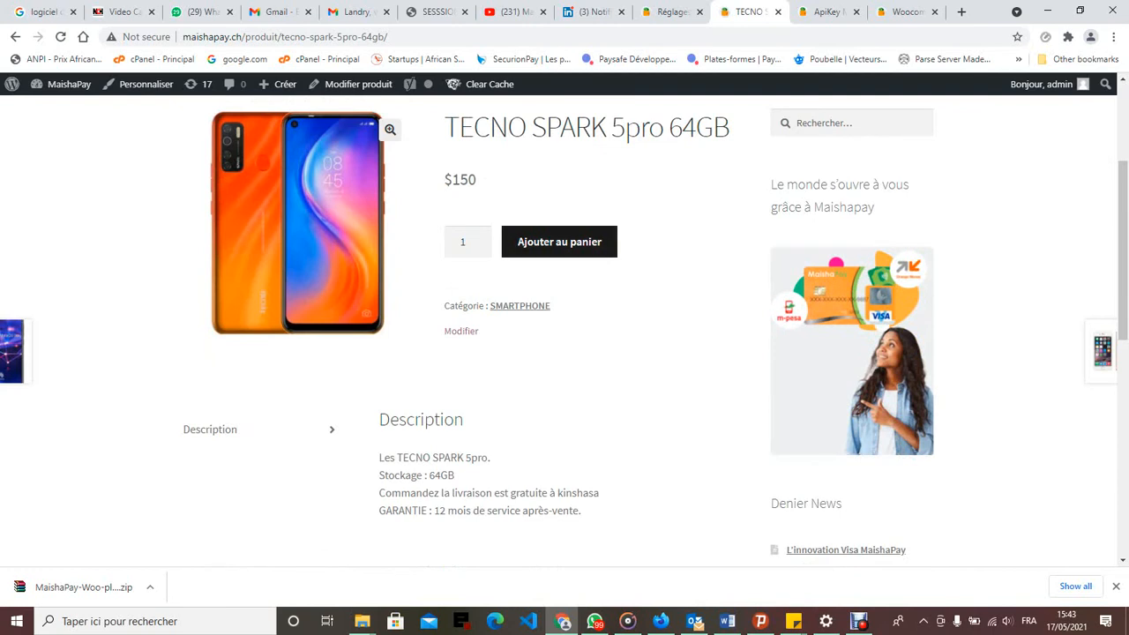
pyautogui.click(560, 250)
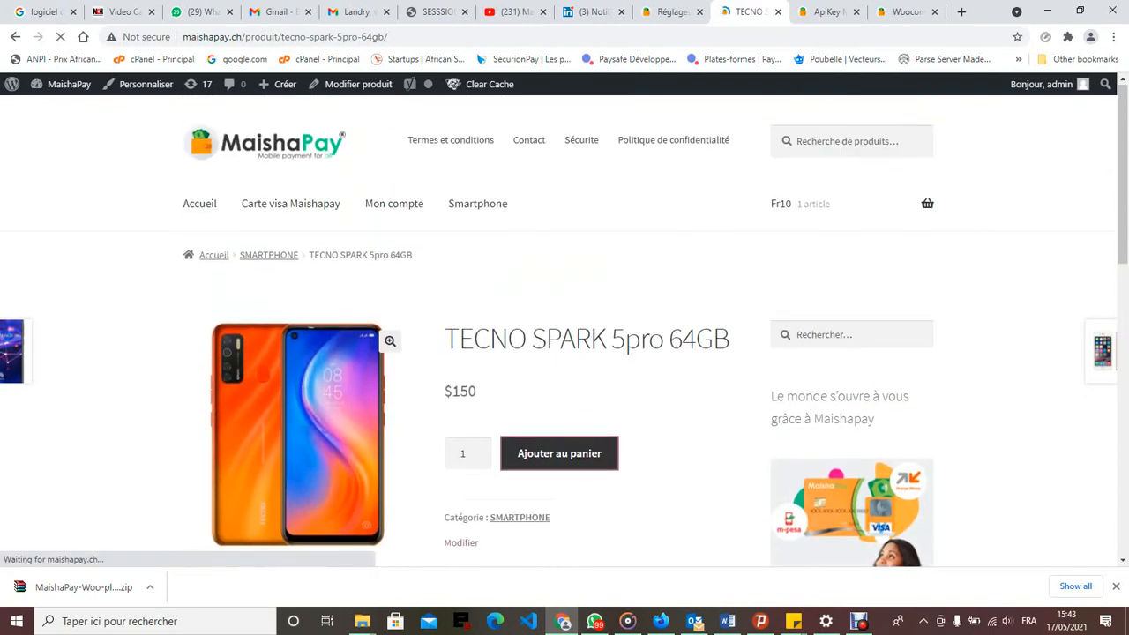
pyautogui.click(865, 370)
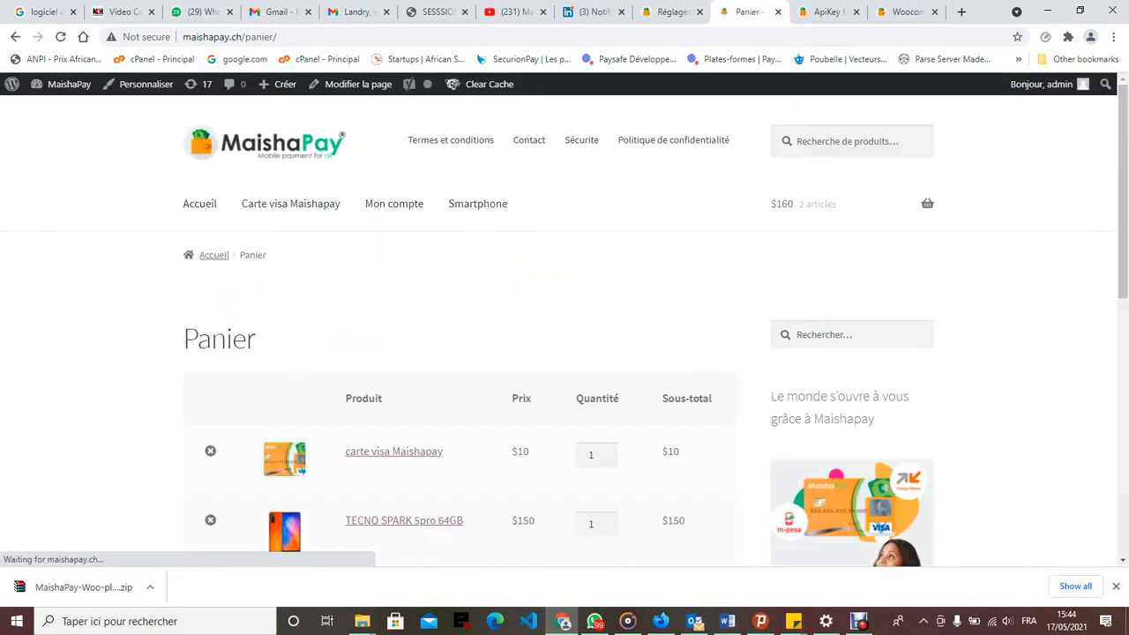
# Step: Remove the carte visa Maishapay item from the cart
pyautogui.scroll(-1, 564, 331)
pyautogui.scroll(-1, 565, 331)
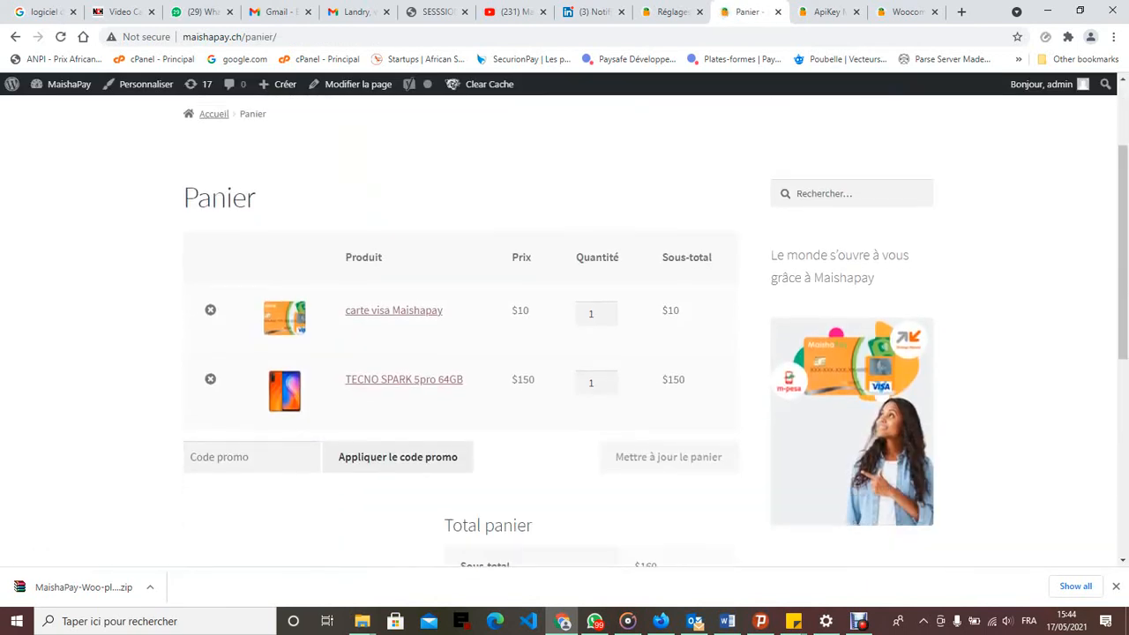
pyautogui.click(210, 309)
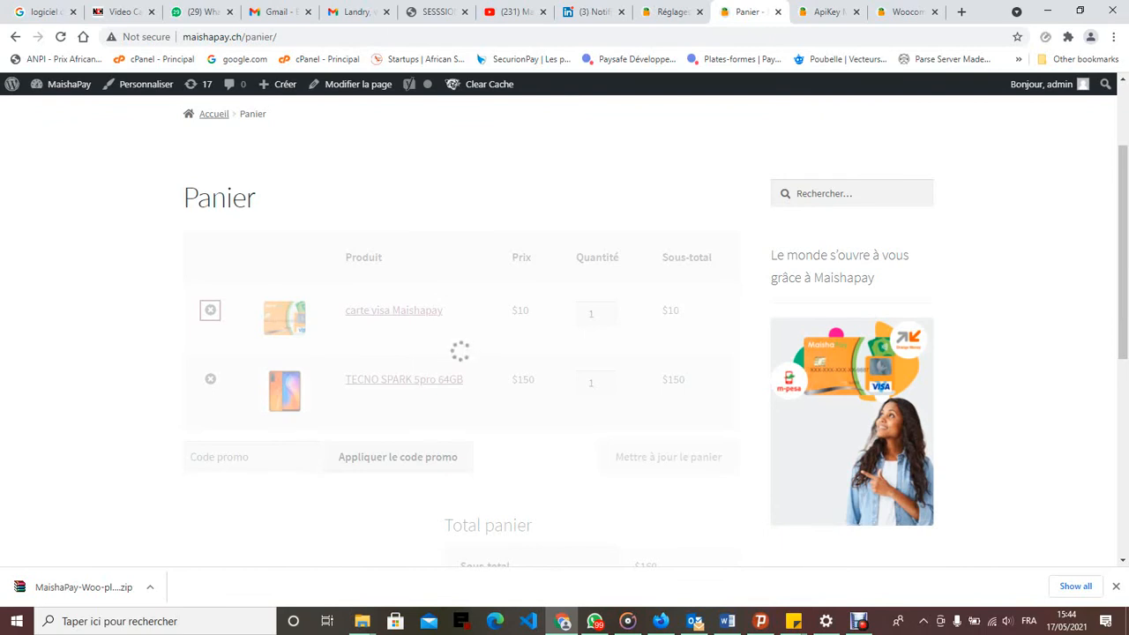
# Step: Proceed from the cart with the TECNO SPARK 5pro 64GB to the order checkout
pyautogui.scroll(-3, 565, 331)
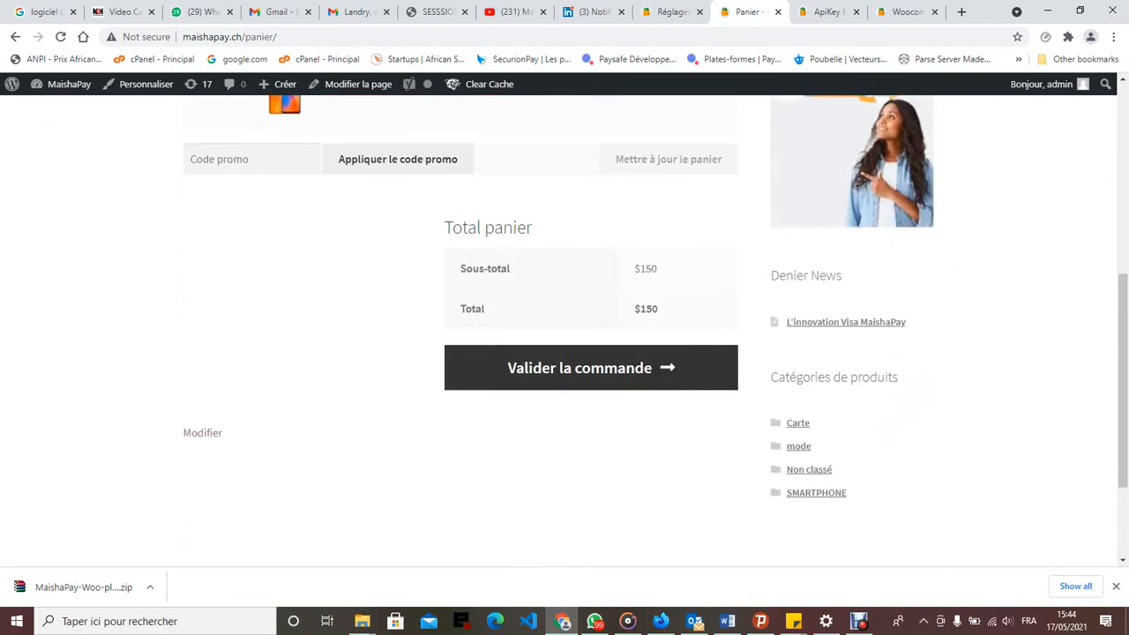
pyautogui.scroll(1, 591, 439)
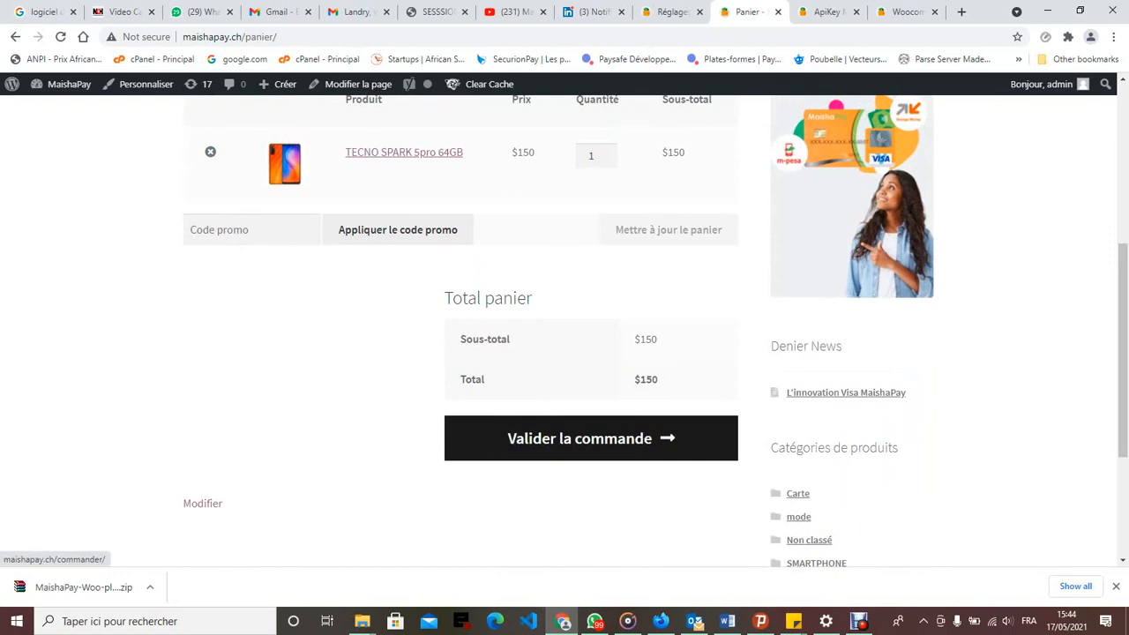
pyautogui.click(591, 439)
pyautogui.scroll(2, 591, 439)
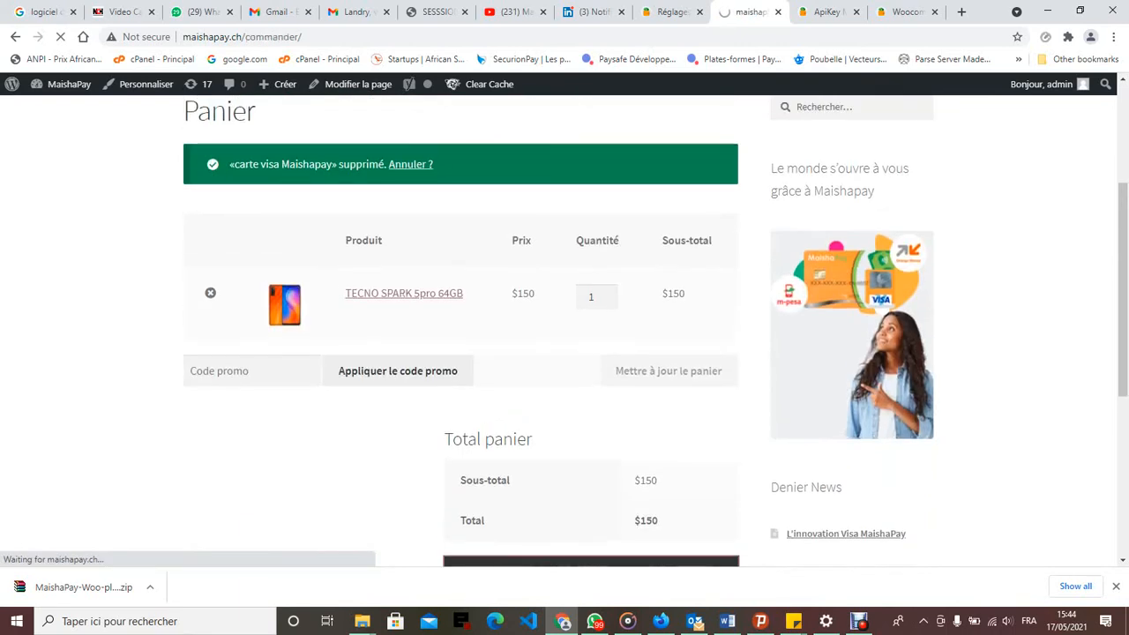
# Step: Examine the checkout page's billing details, order summary and MaishaPay payment method
pyautogui.scroll(-3, 565, 331)
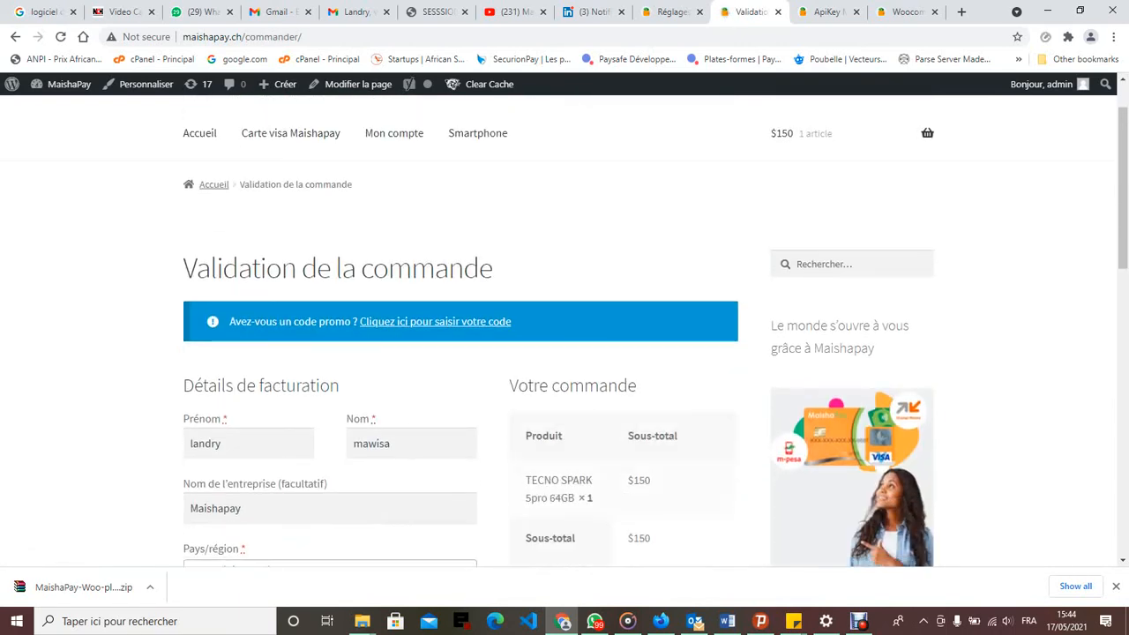
pyautogui.scroll(-1, 565, 331)
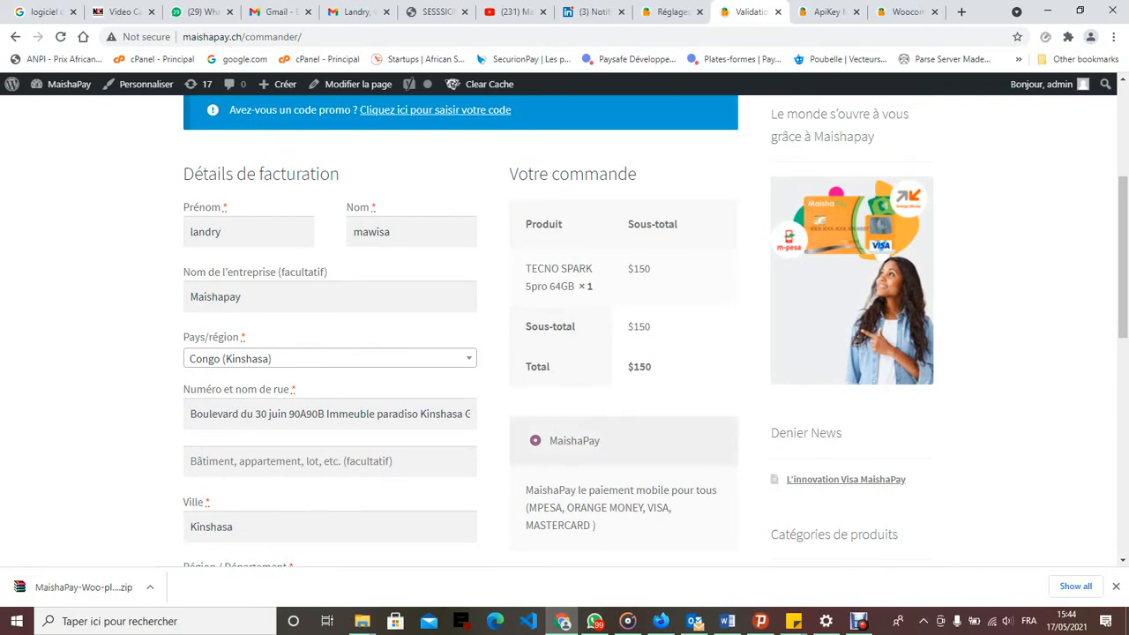
pyautogui.scroll(-3, 564, 331)
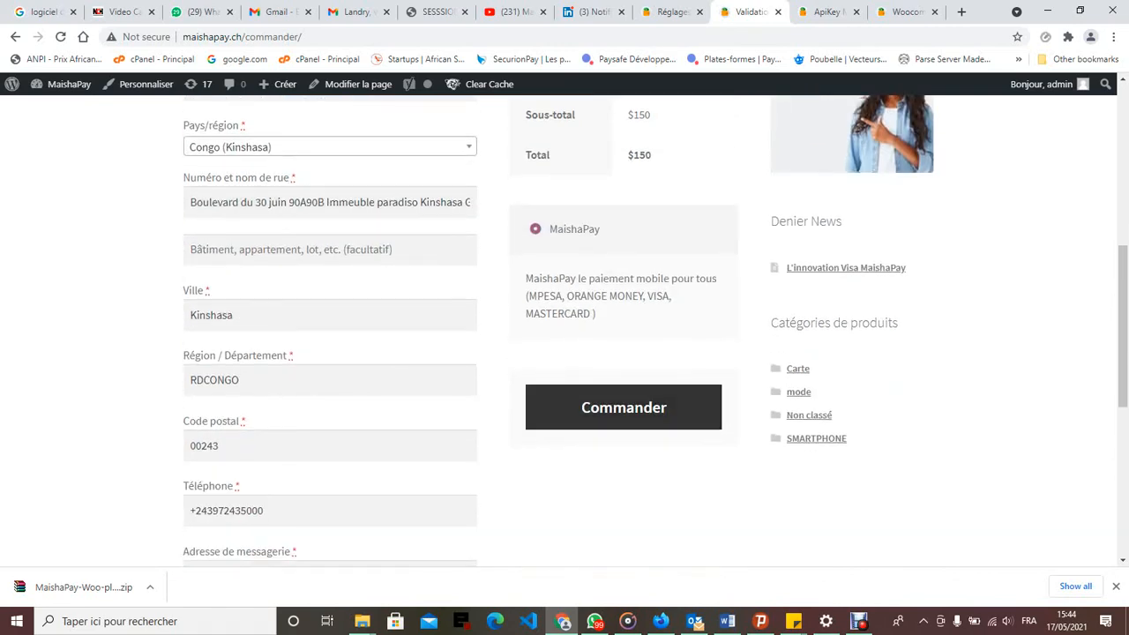
pyautogui.scroll(6, 565, 331)
pyautogui.scroll(1, 564, 330)
pyautogui.scroll(-5, 565, 331)
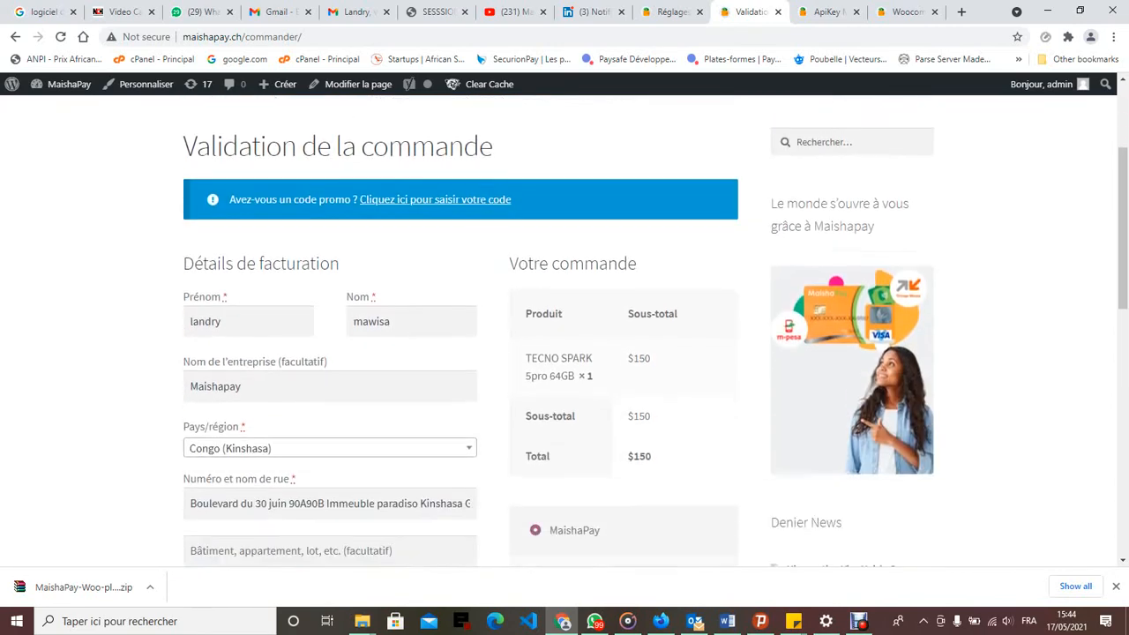
pyautogui.scroll(-6, 565, 331)
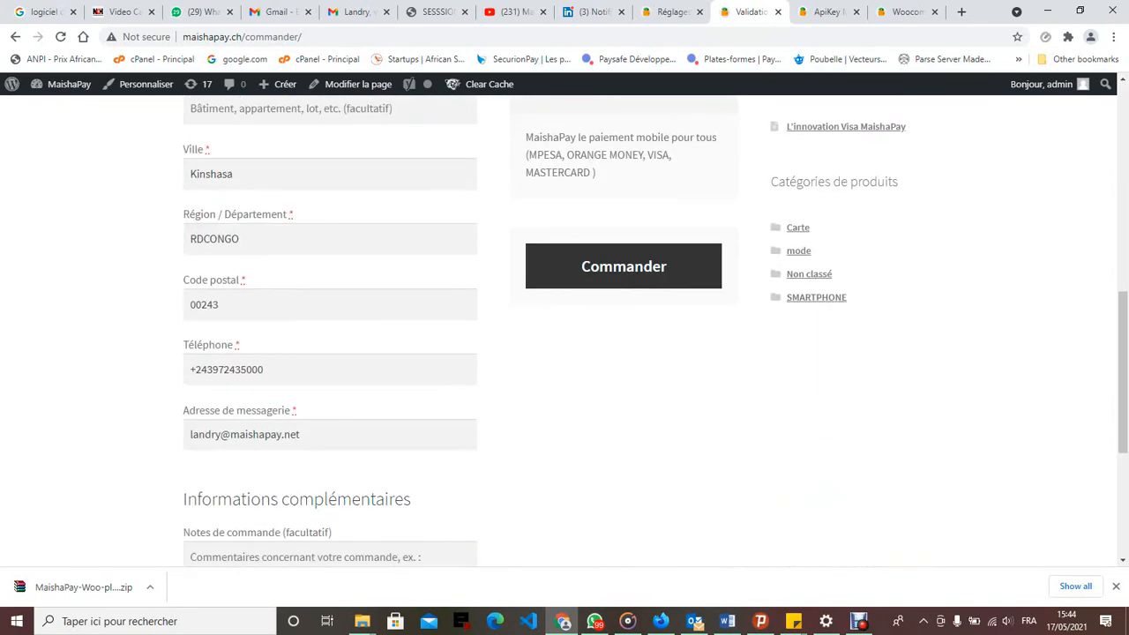
pyautogui.scroll(8, 565, 331)
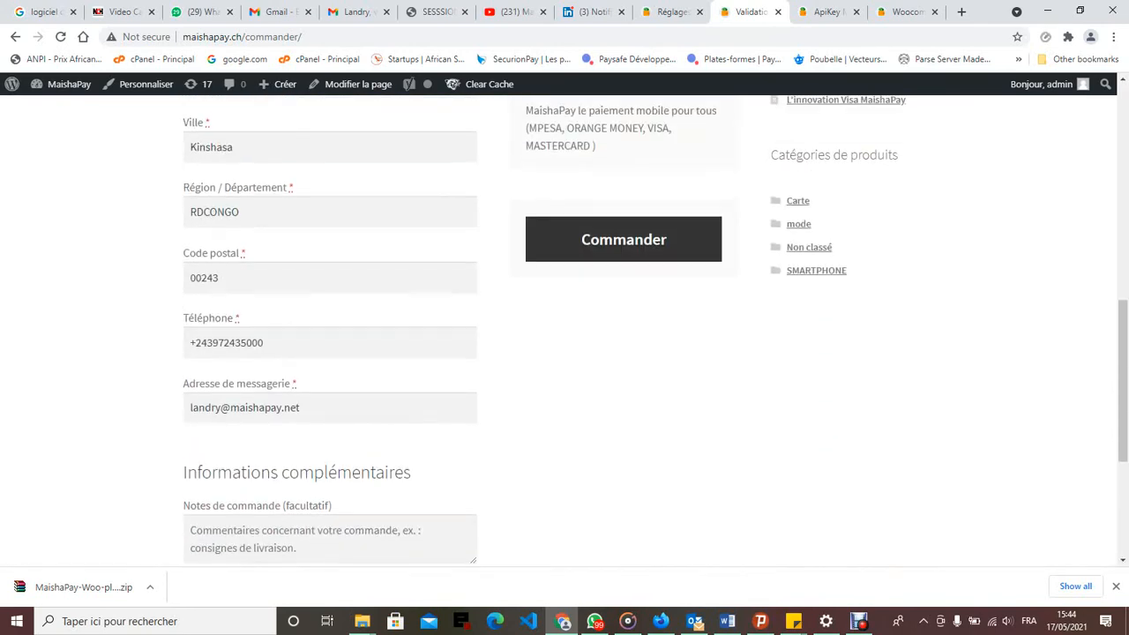
pyautogui.scroll(1, 565, 331)
pyautogui.scroll(-1, 565, 331)
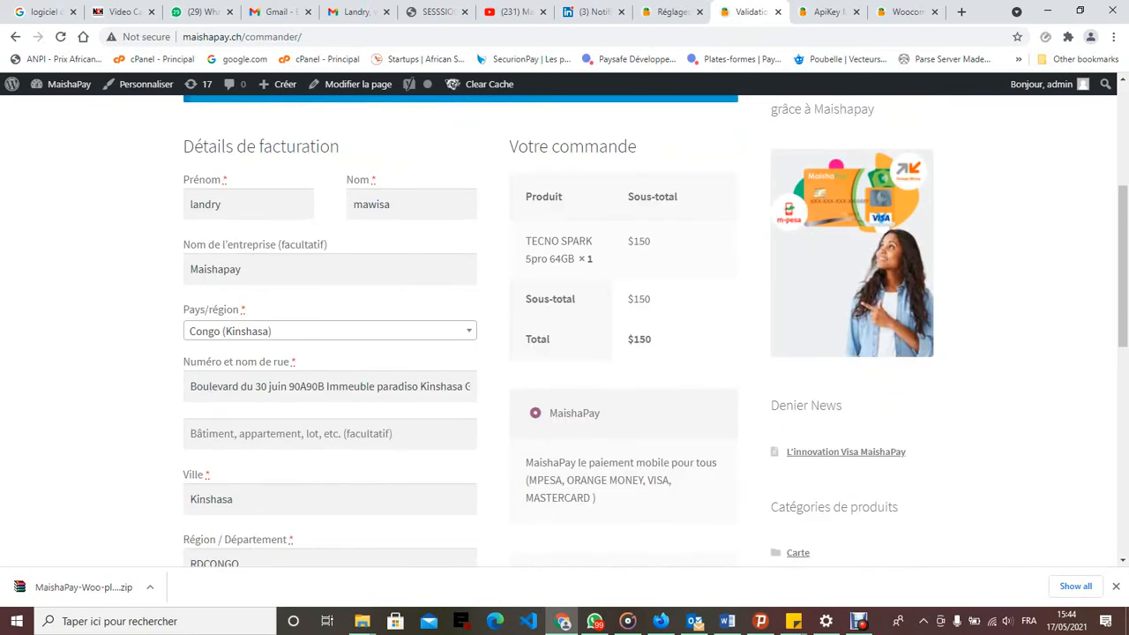
# Step: Place the TECNO SPARK 5pro 64GB order with MaishaPay as the payment method
pyautogui.scroll(-5, 565, 331)
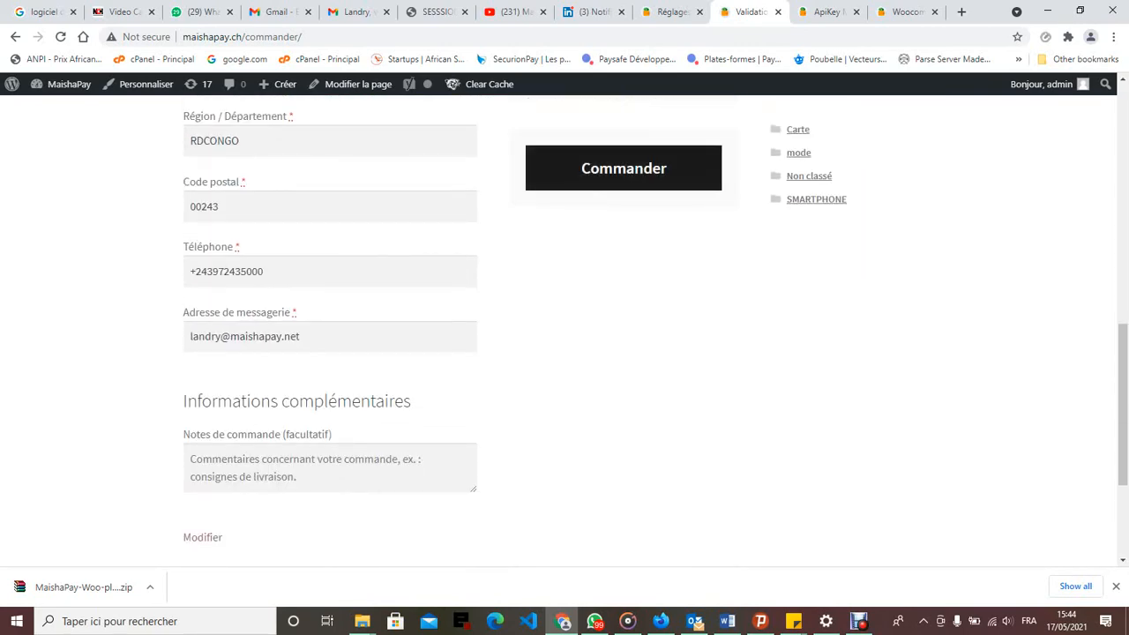
pyautogui.scroll(3, 565, 331)
pyautogui.click(624, 451)
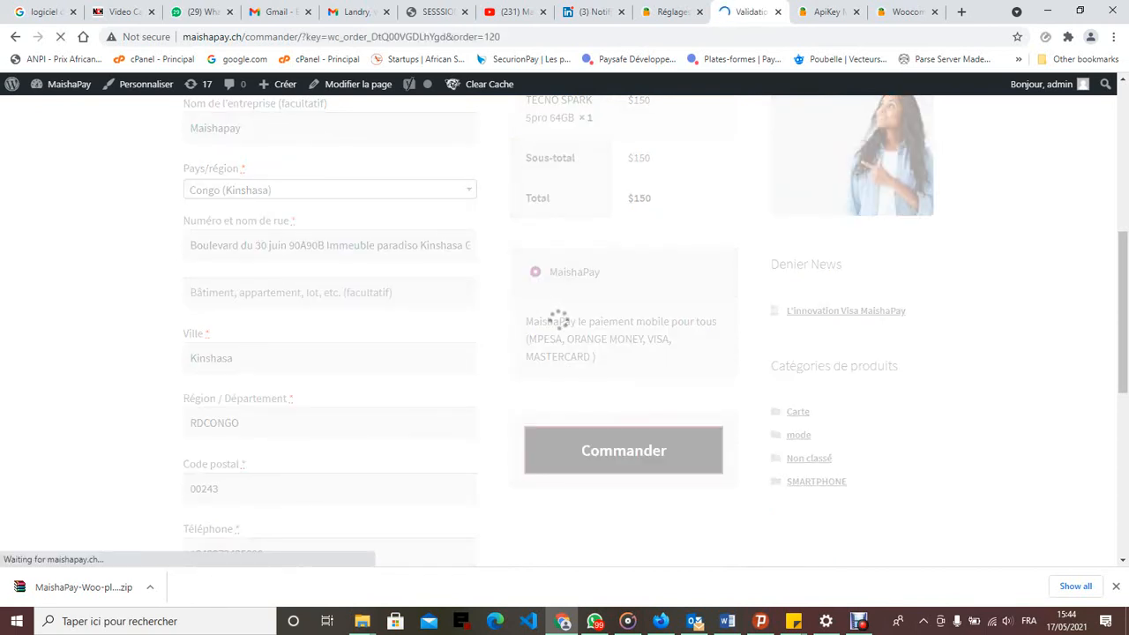
# Step: Proceed from the order validation page to the MaishaPay sandbox payment page
pyautogui.scroll(-2, 565, 331)
pyautogui.scroll(-1, 565, 331)
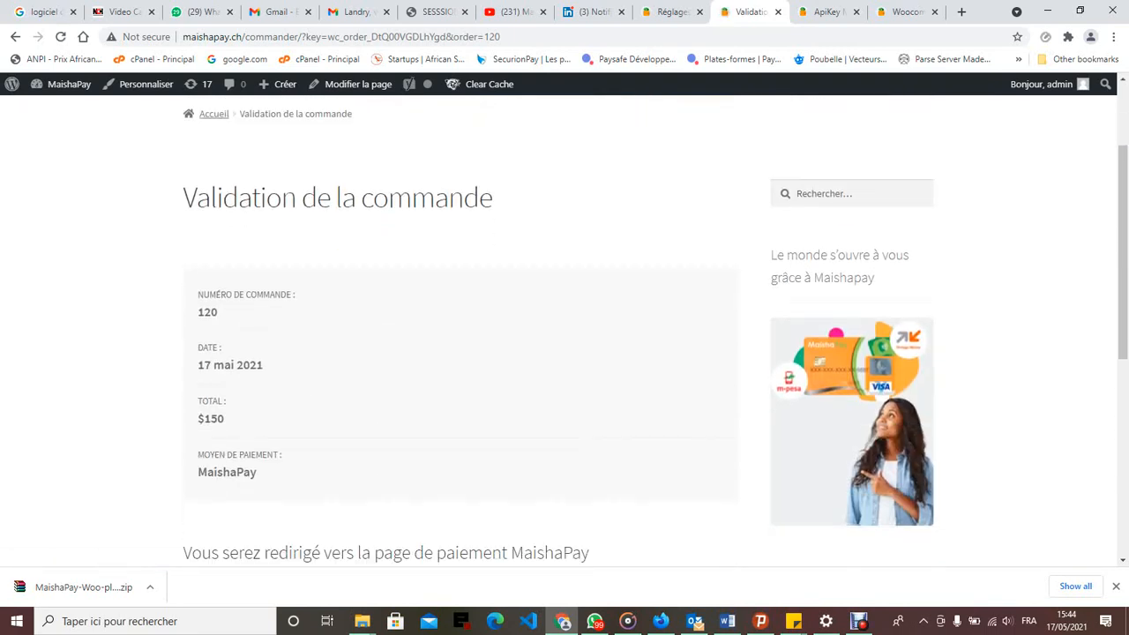
pyautogui.scroll(-1, 564, 331)
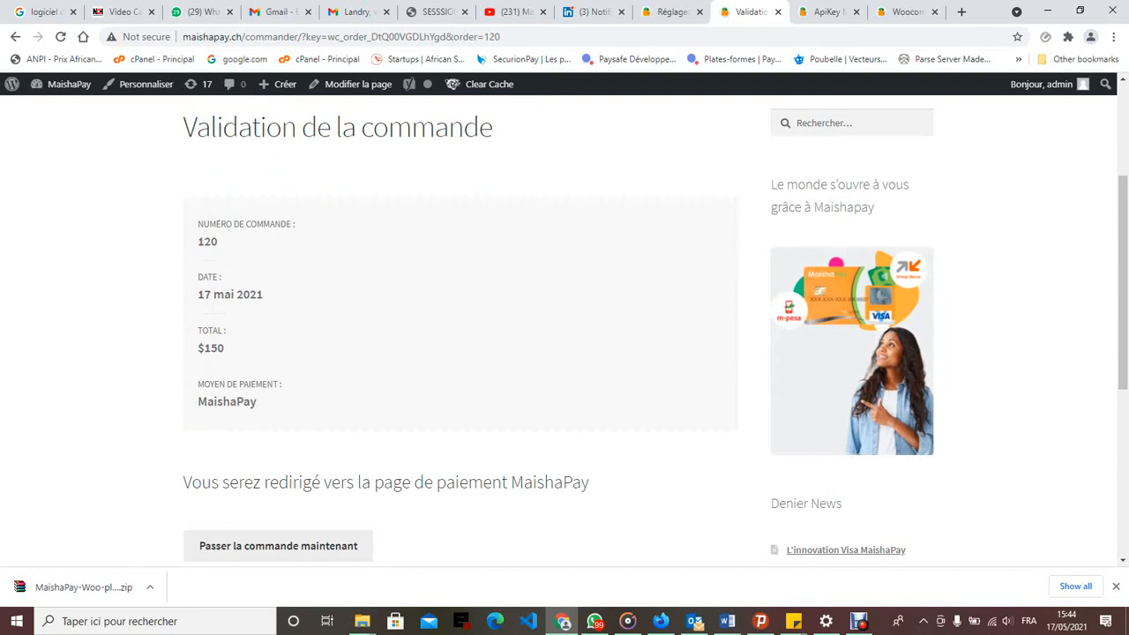
pyautogui.scroll(-2, 564, 331)
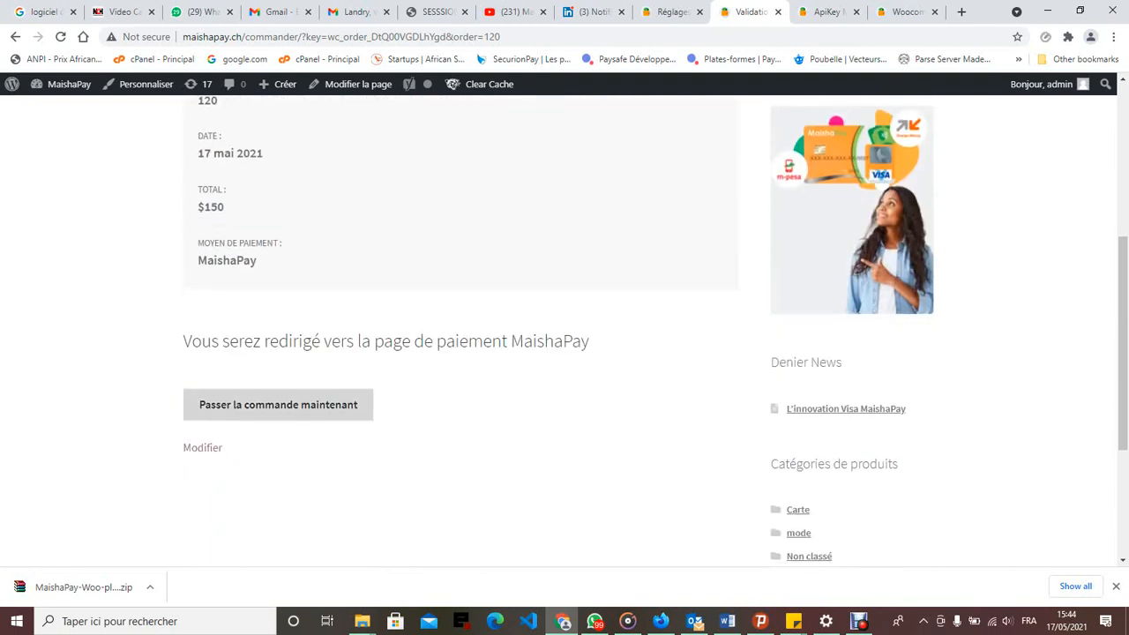
pyautogui.click(278, 405)
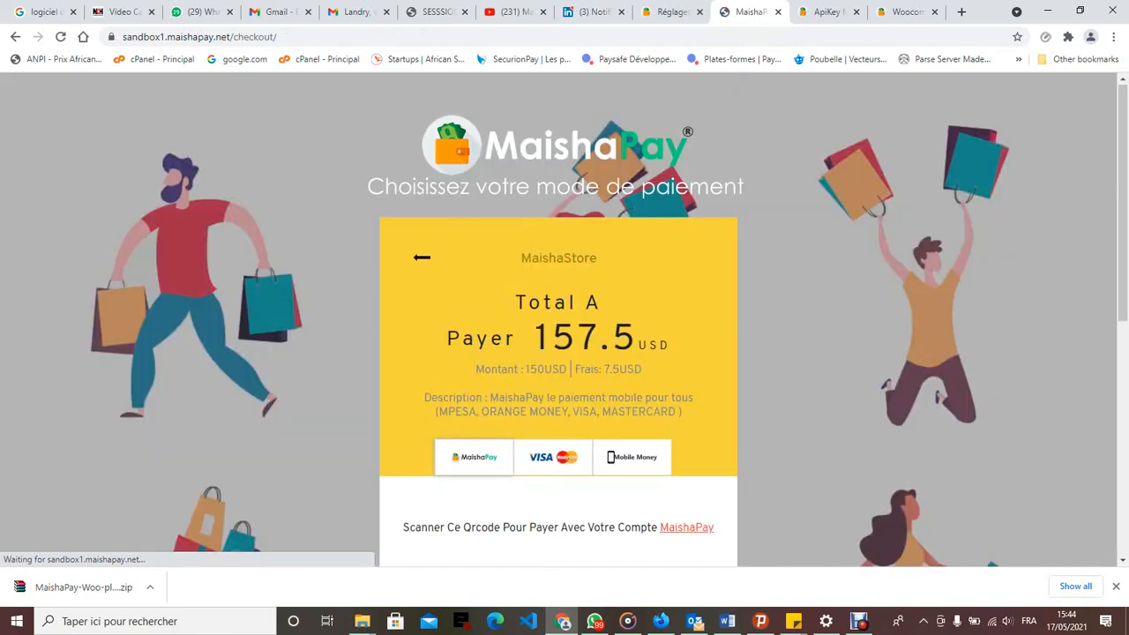
# Step: Examine the MaishaPay payment page's store name, total to pay, payment methods and QR code
pyautogui.scroll(-1, 558, 353)
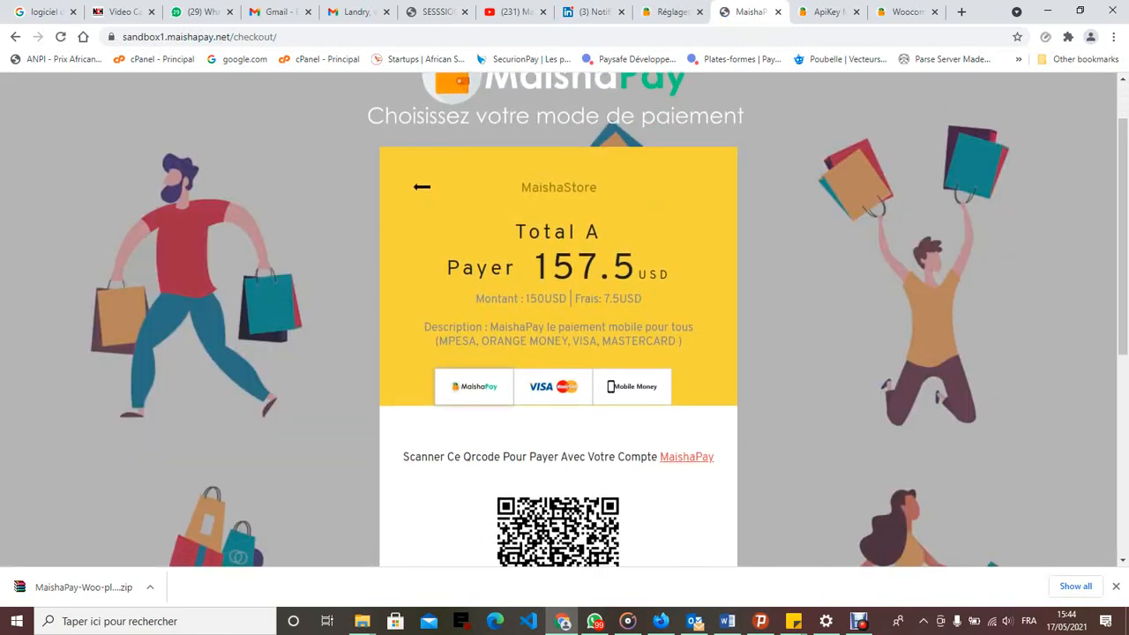
pyautogui.scroll(-1, 558, 353)
pyautogui.scroll(2, 558, 353)
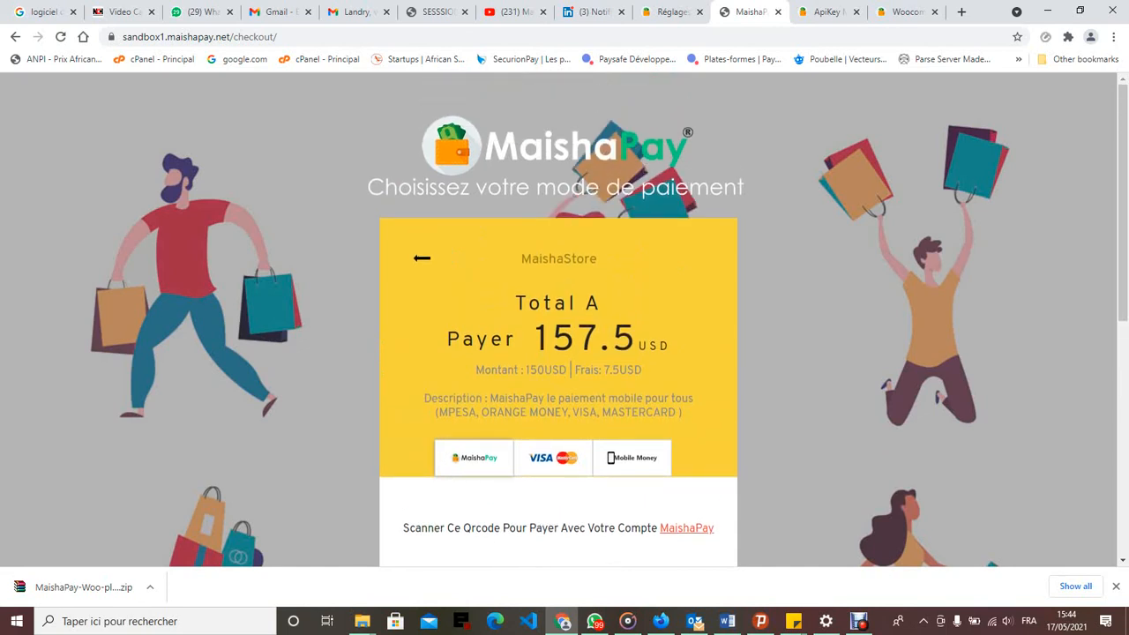
pyautogui.moveTo(532, 260); pyautogui.dragTo(609, 297)
pyautogui.click(611, 300)
pyautogui.scroll(-1, 565, 317)
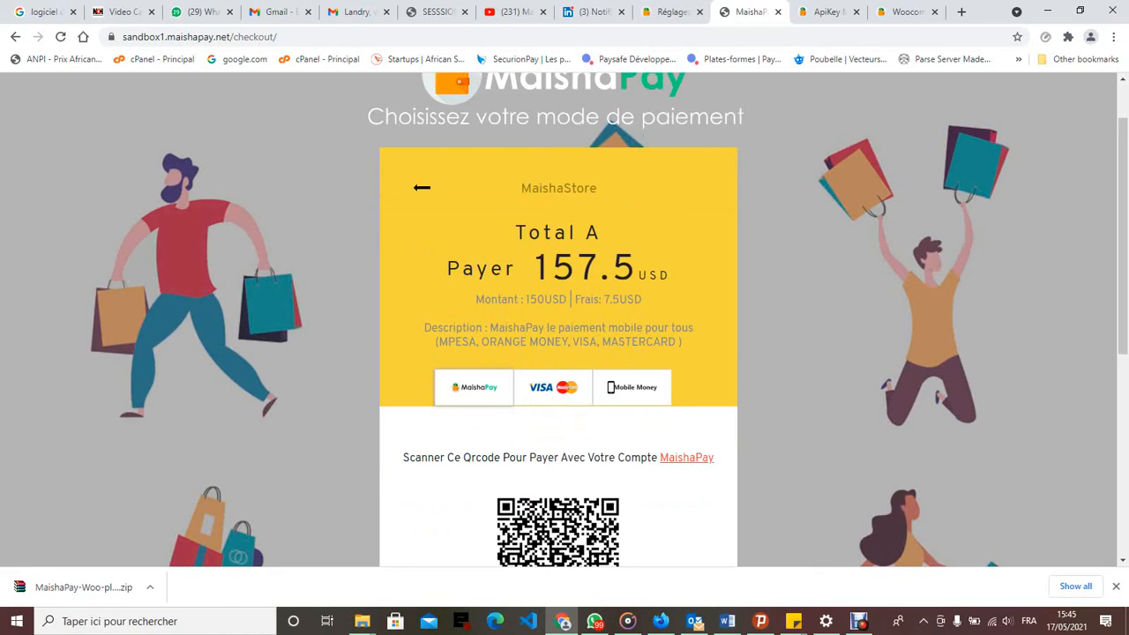
pyautogui.scroll(-1, 559, 353)
pyautogui.scroll(-4, 559, 353)
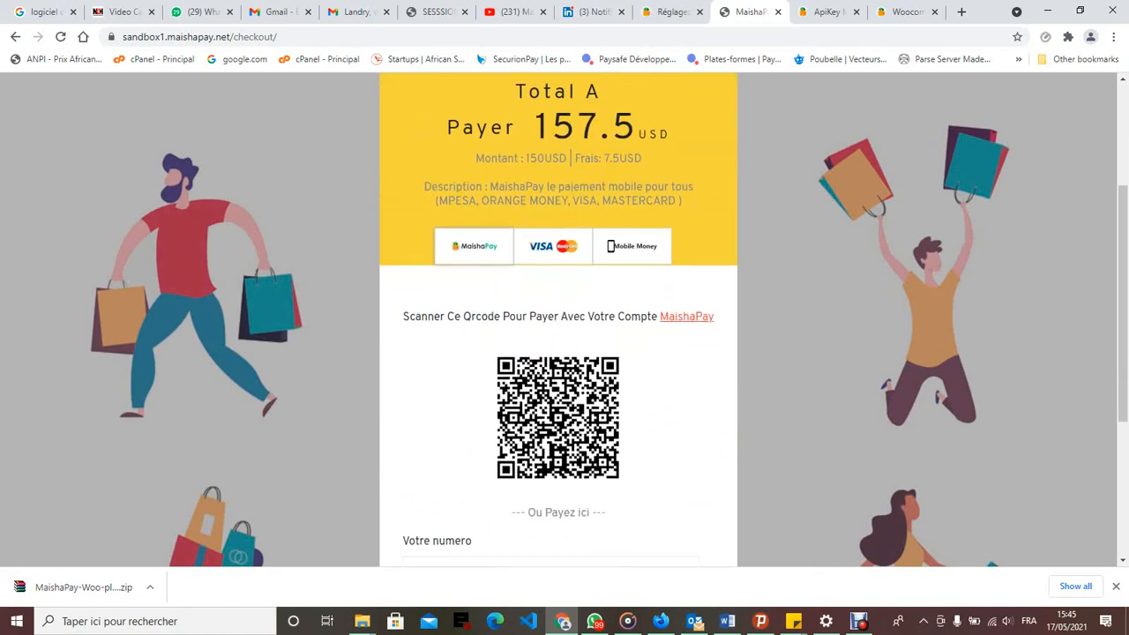
# Step: Check the order amount and fee breakdown, and the MaishaPay account payment fields below the QR code
pyautogui.scroll(3, 559, 353)
pyautogui.scroll(2, 559, 353)
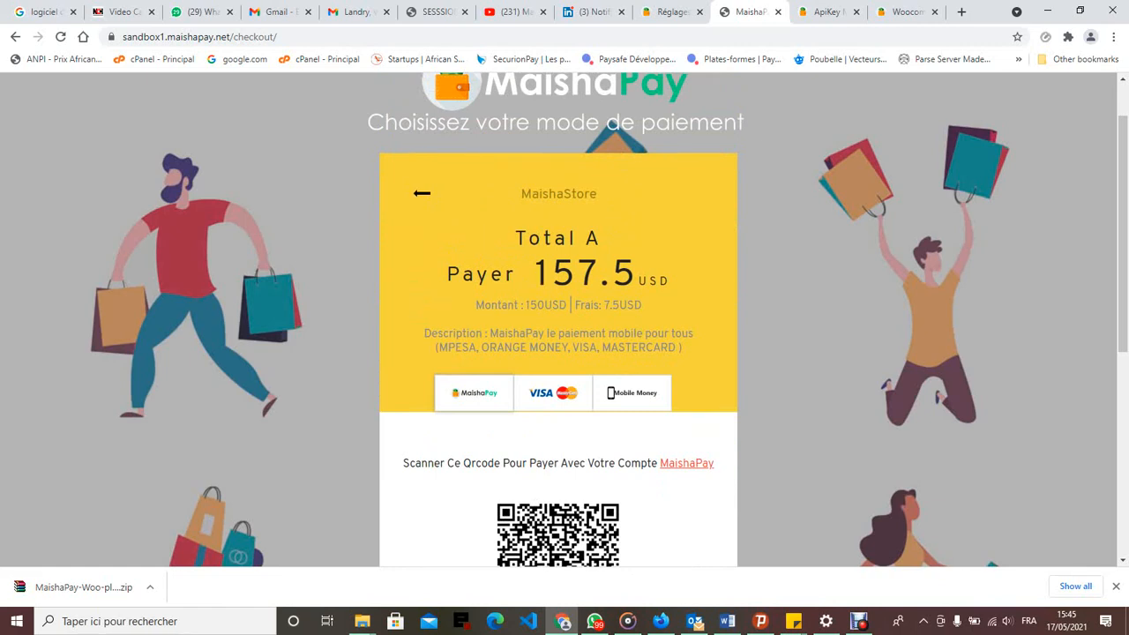
pyautogui.moveTo(643, 306); pyautogui.dragTo(475, 307)
pyautogui.click(475, 308)
pyautogui.scroll(-4, 558, 352)
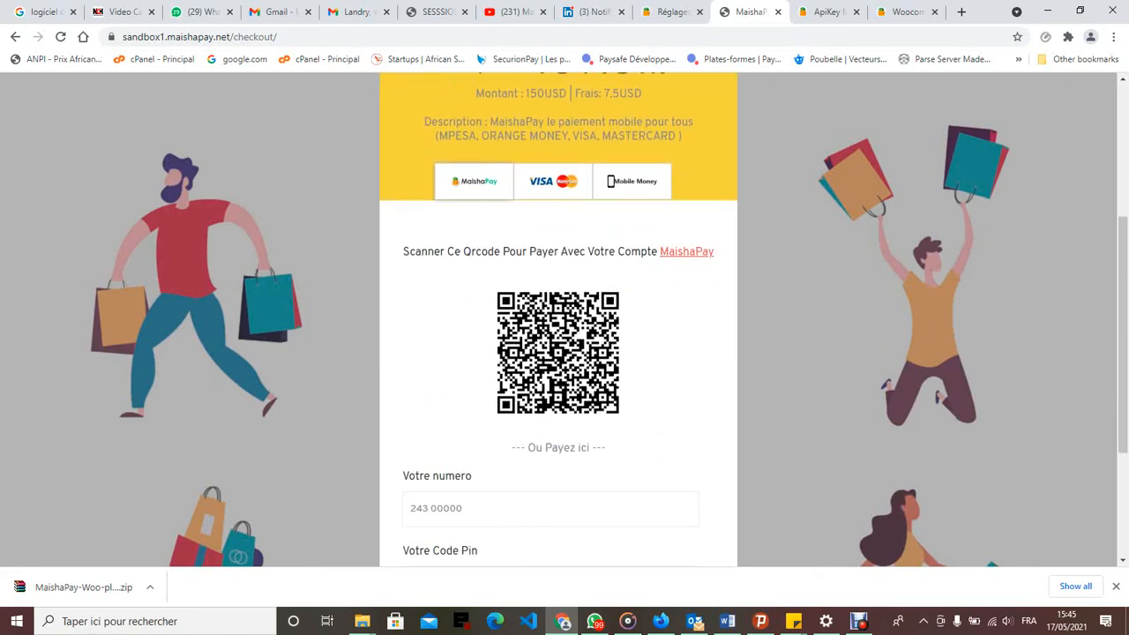
pyautogui.scroll(3, 558, 353)
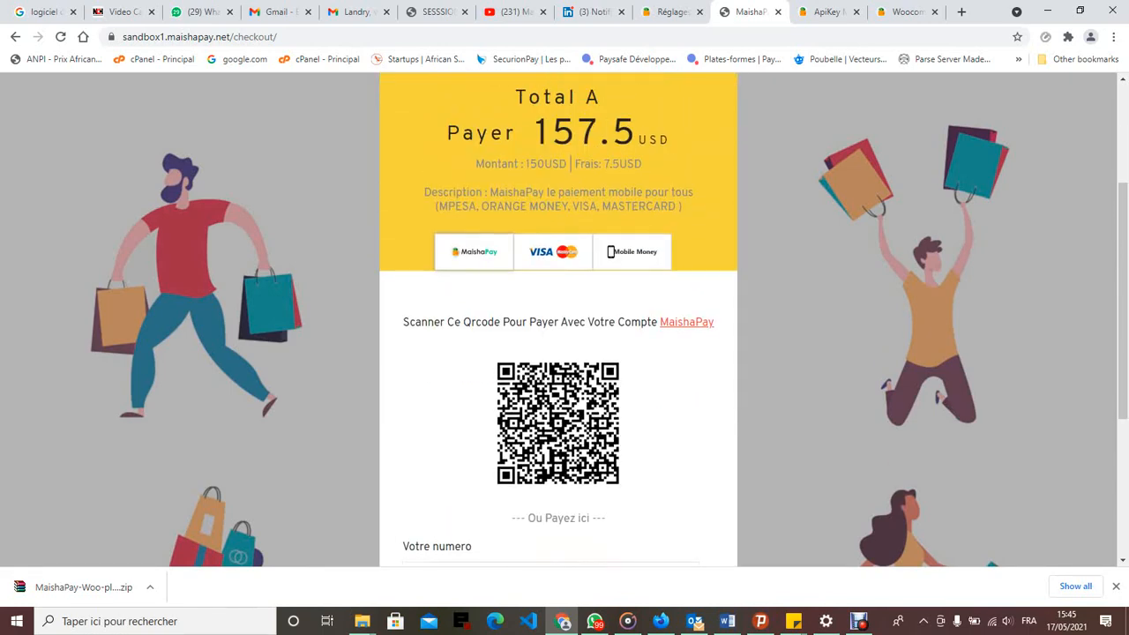
# Step: Show the Visa/Mastercard payment form and look over its card fields
pyautogui.click(553, 267)
pyautogui.scroll(-1, 559, 353)
pyautogui.scroll(1, 558, 353)
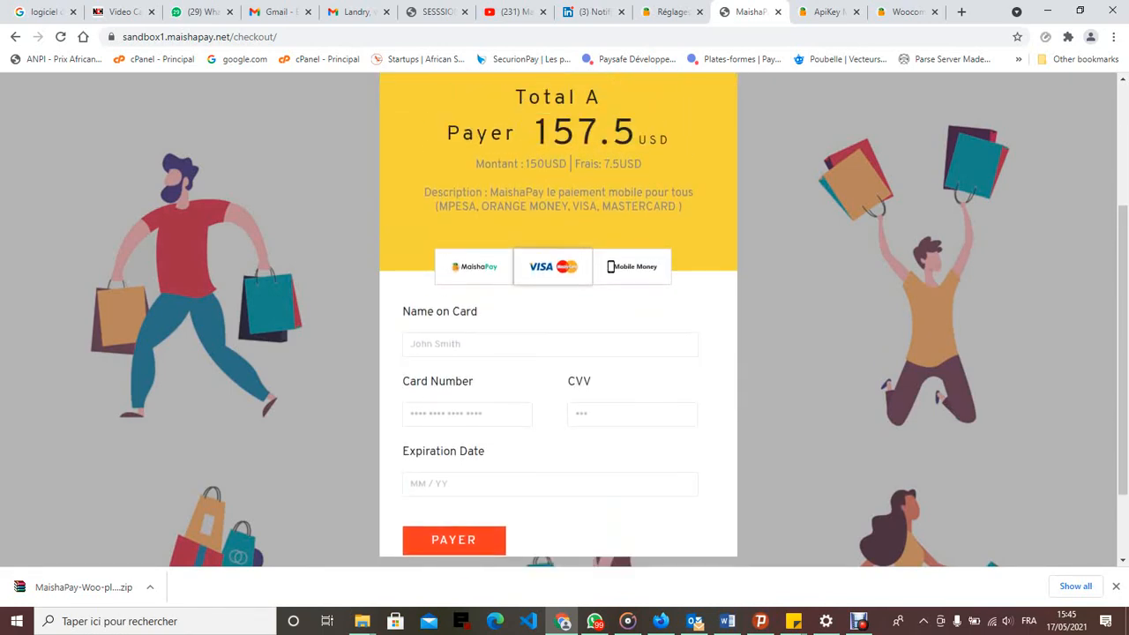
# Step: Switch to the Mobile Money payment method and view its available countries, leaving the country unselected
pyautogui.click(633, 266)
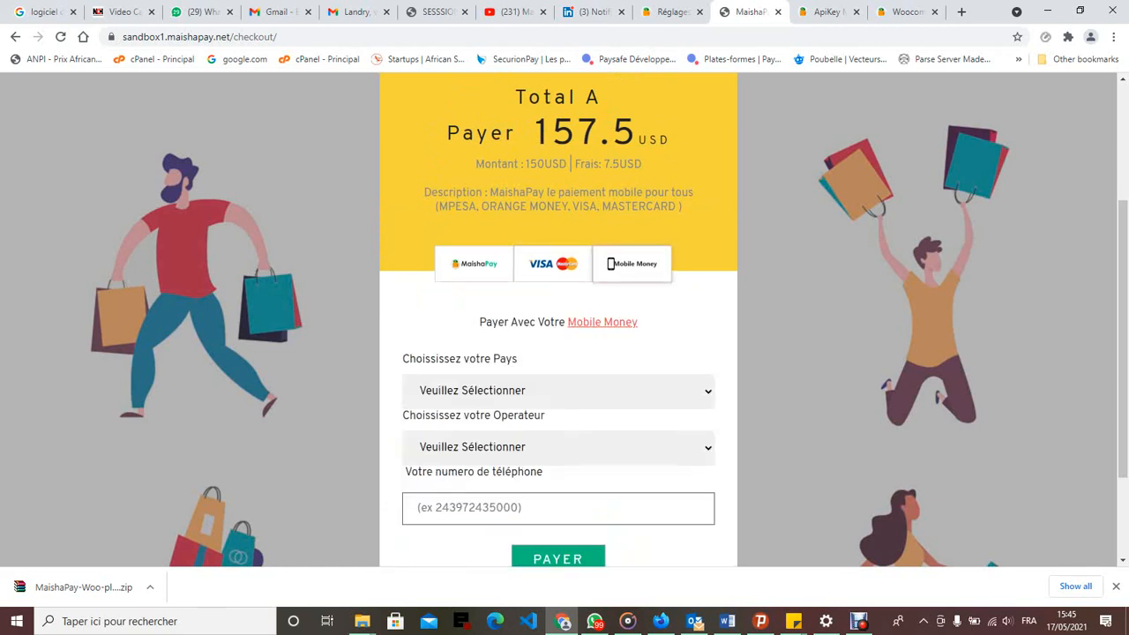
pyautogui.click(559, 391)
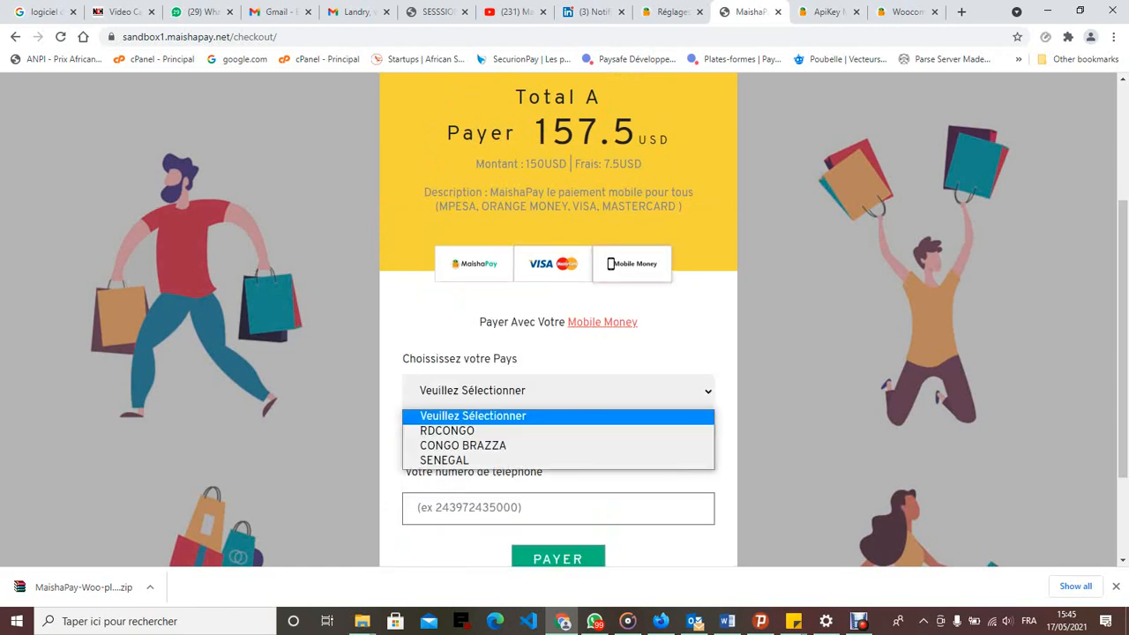
pyautogui.click(558, 390)
pyautogui.click(559, 391)
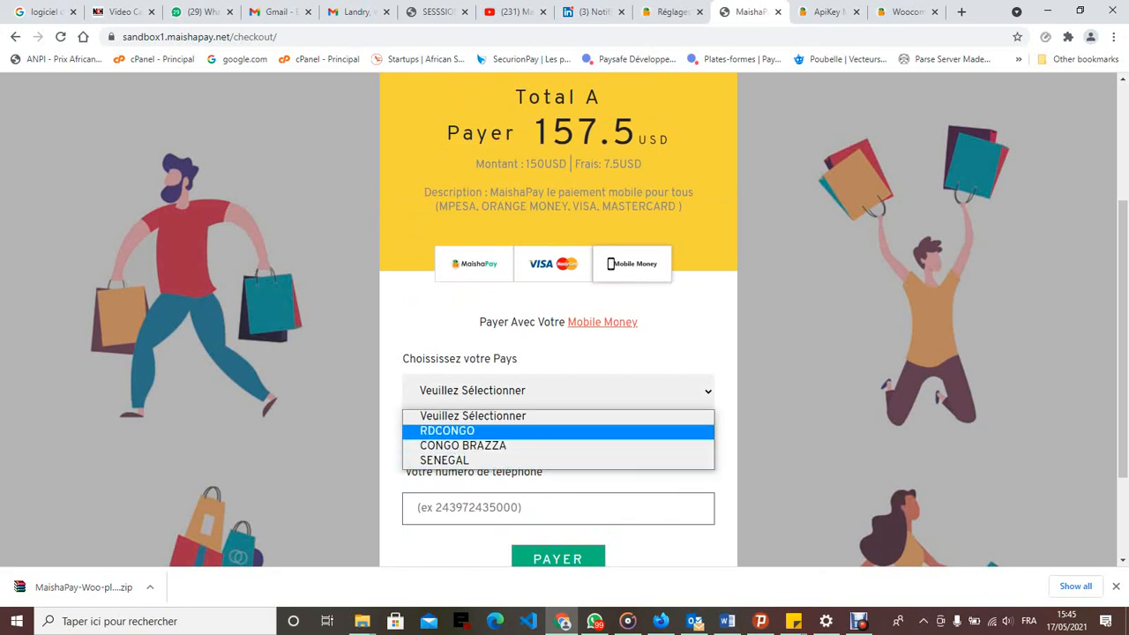
pyautogui.click(473, 417)
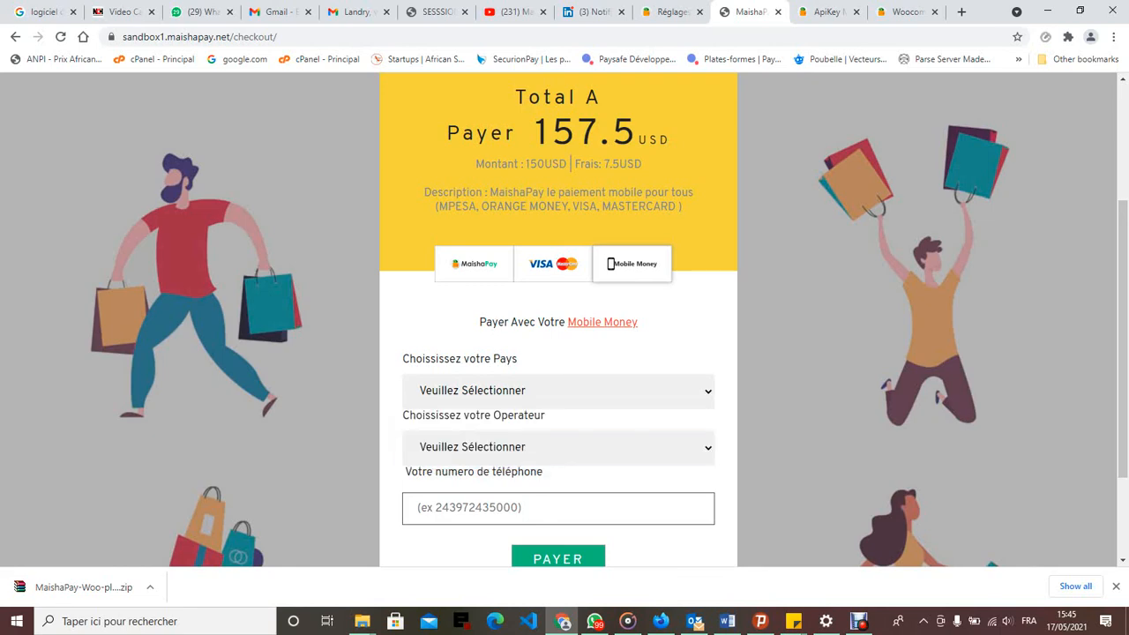
# Step: Review the Mobile Money form and its available operators, leaving the operator unselected
pyautogui.scroll(-2, 564, 318)
pyautogui.scroll(5, 564, 318)
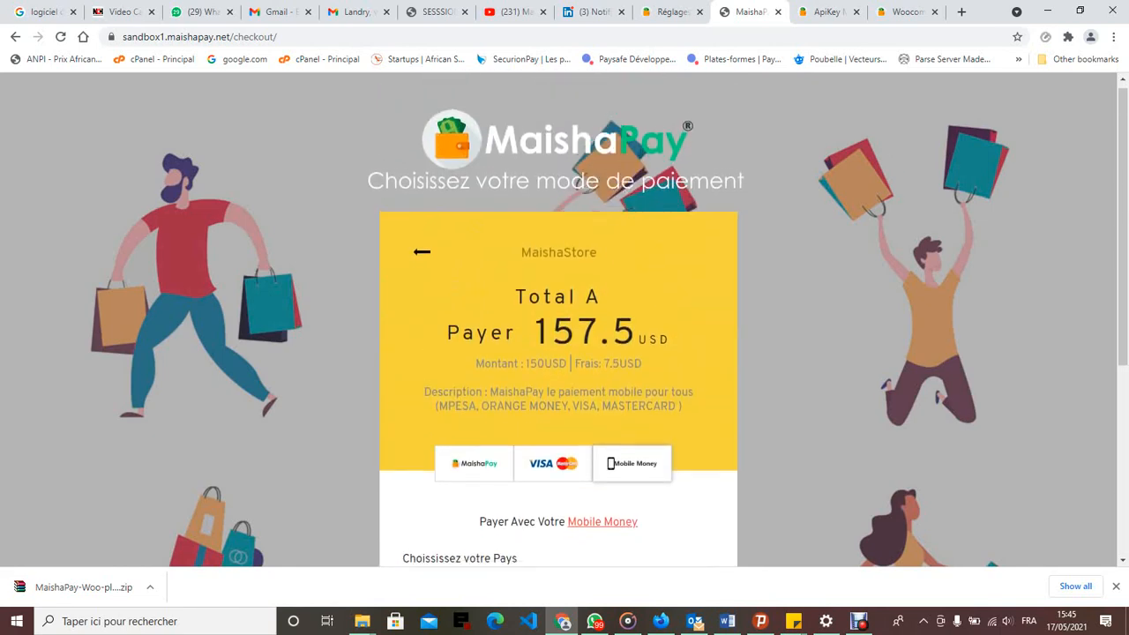
pyautogui.scroll(-3, 565, 317)
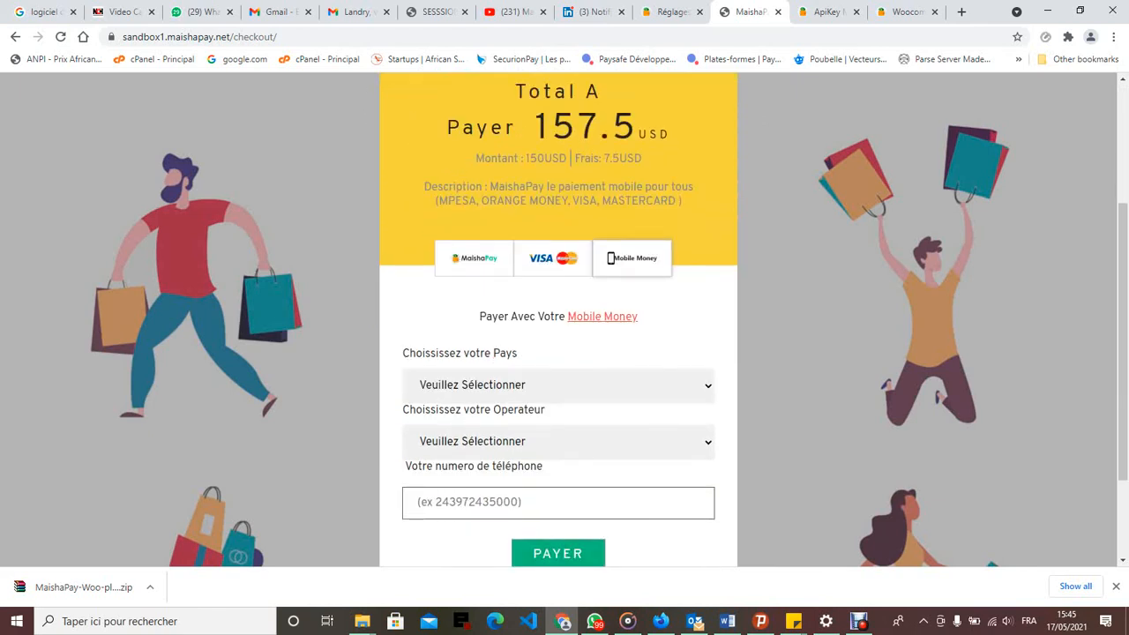
pyautogui.click(558, 385)
pyautogui.click(559, 385)
pyautogui.click(559, 442)
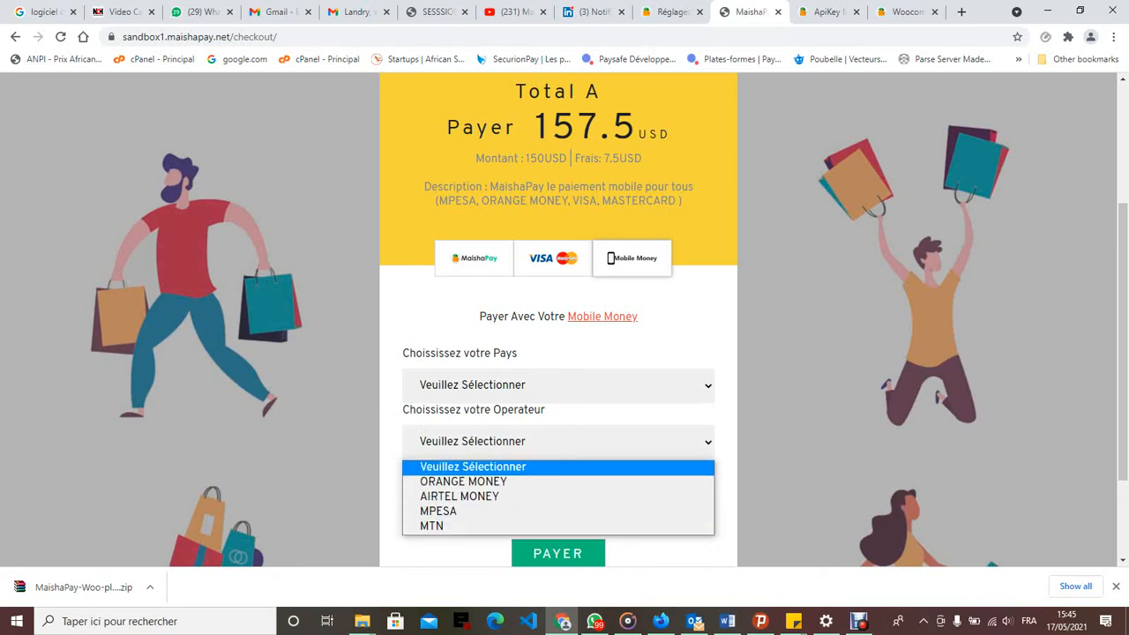
pyautogui.click(559, 467)
# Step: Look over the payment page once more and return to the Maishapay plugin's WooCommerce payment settings
pyautogui.scroll(3, 558, 353)
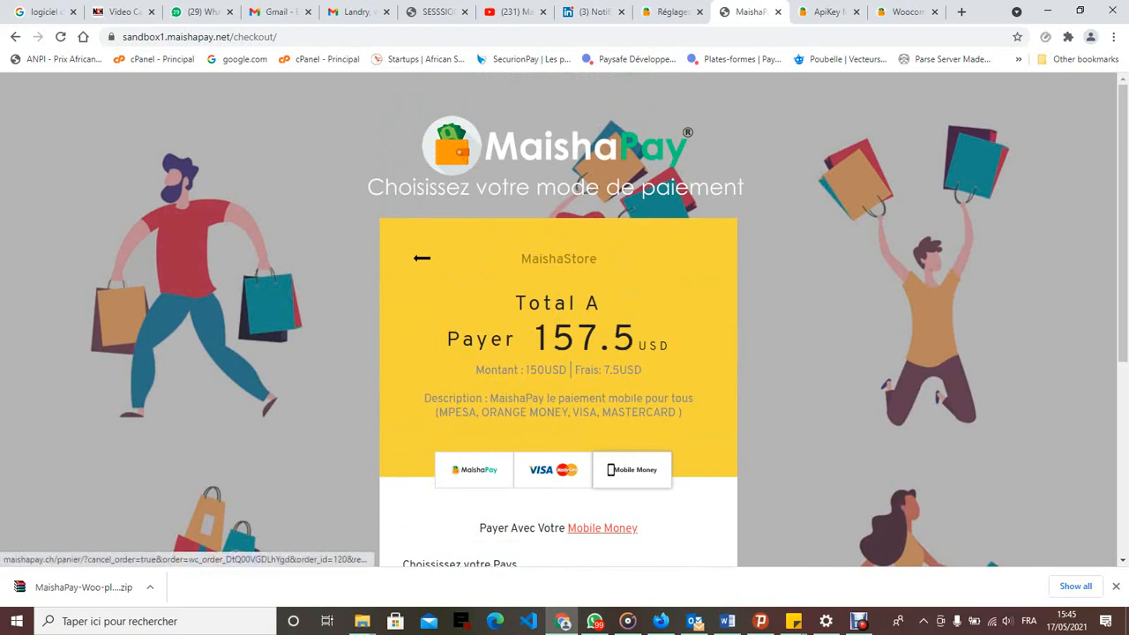
pyautogui.scroll(-4, 558, 353)
pyautogui.scroll(4, 558, 353)
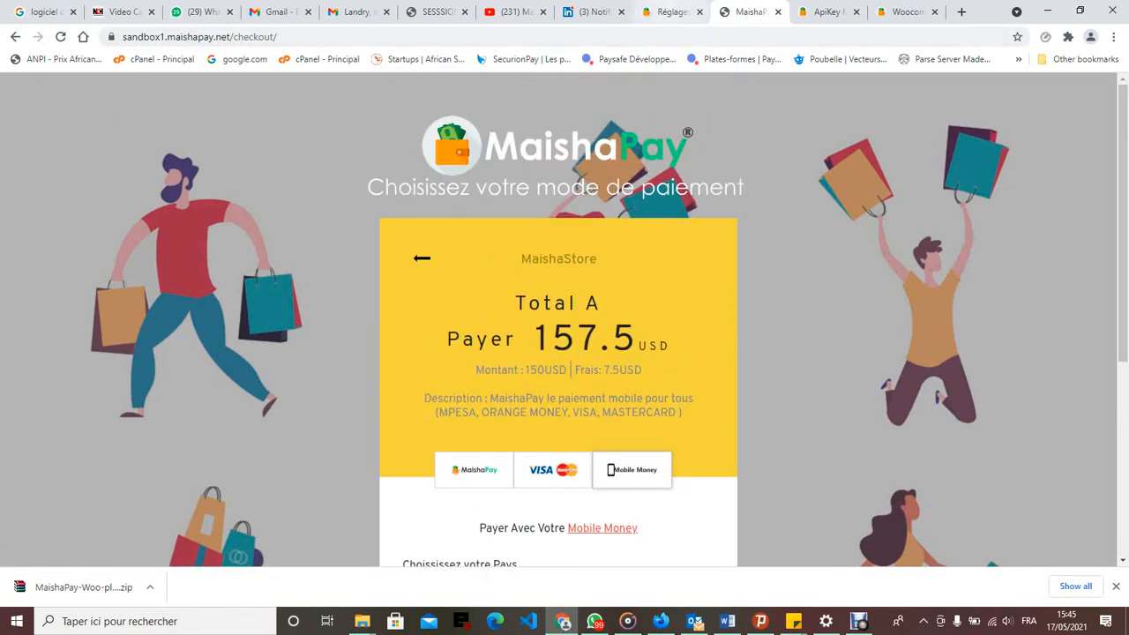
pyautogui.click(670, 12)
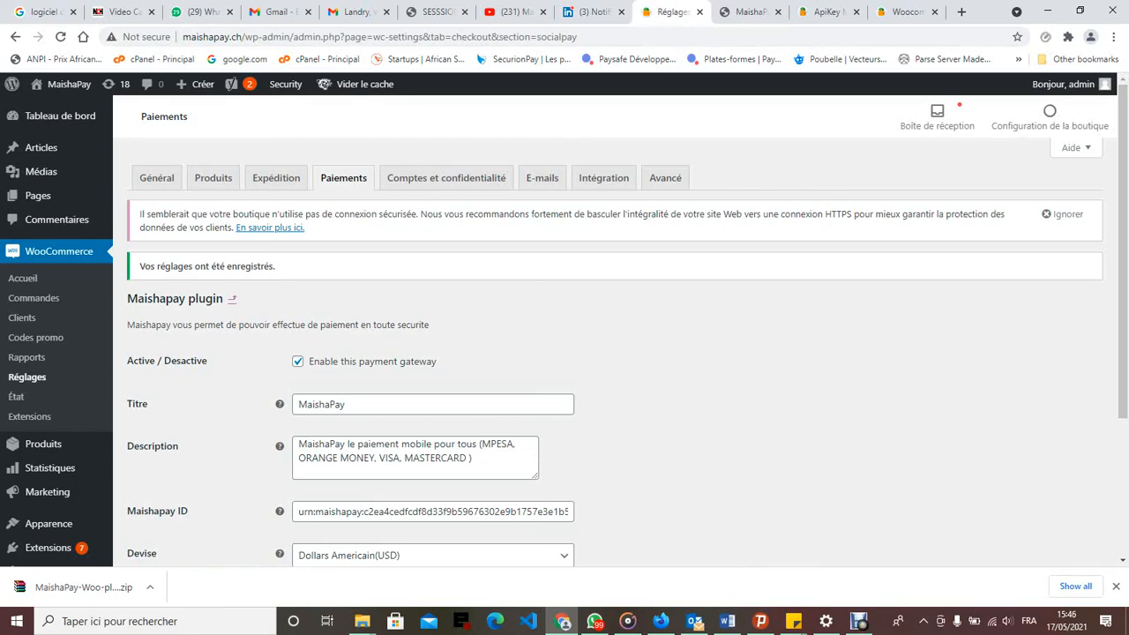